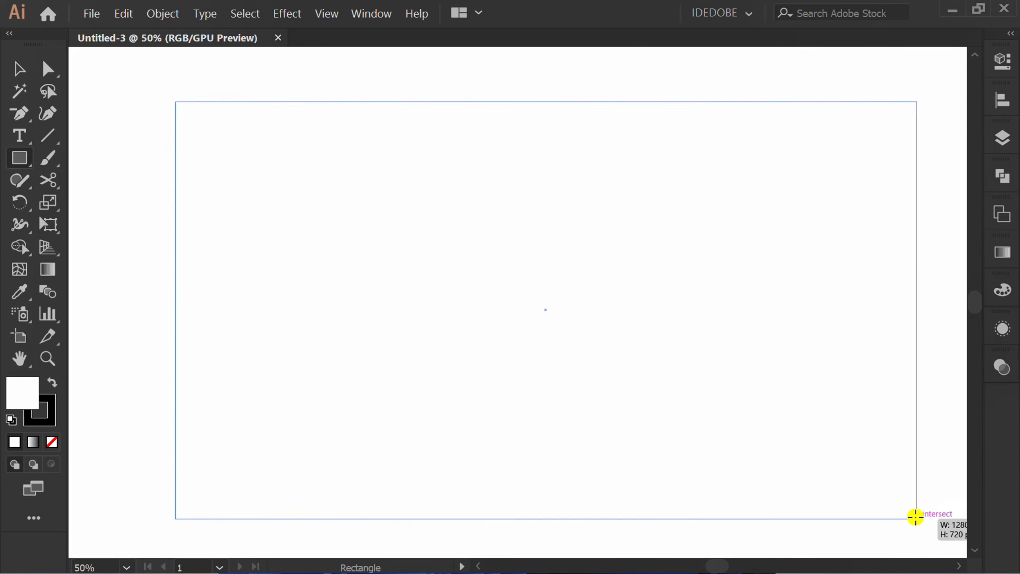
# Give the background rectangle a dark red fill of 96272D and remove its stroke.
pyautogui.click(1004, 60)
pyautogui.click(762, 246)
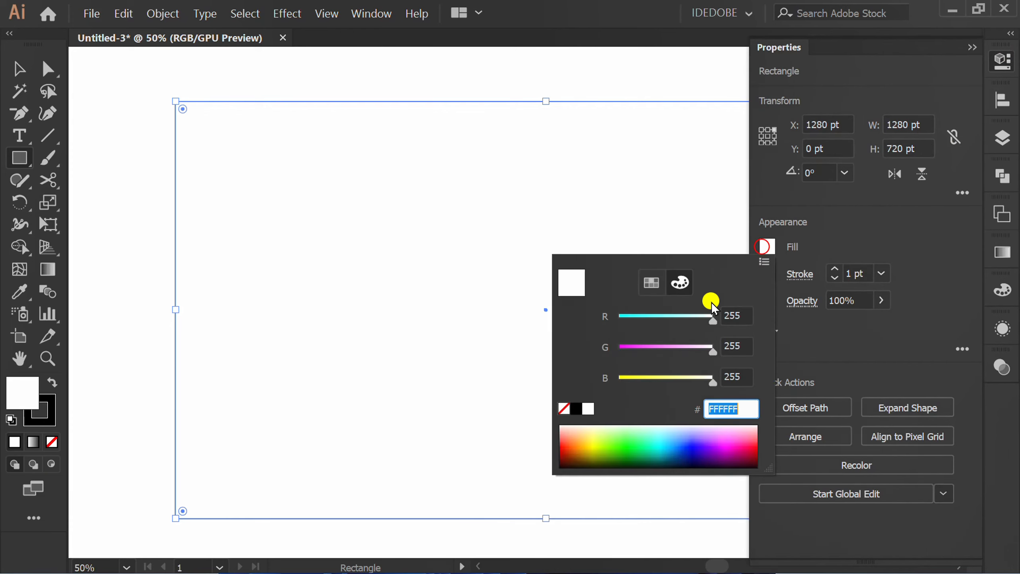
pyautogui.click(651, 283)
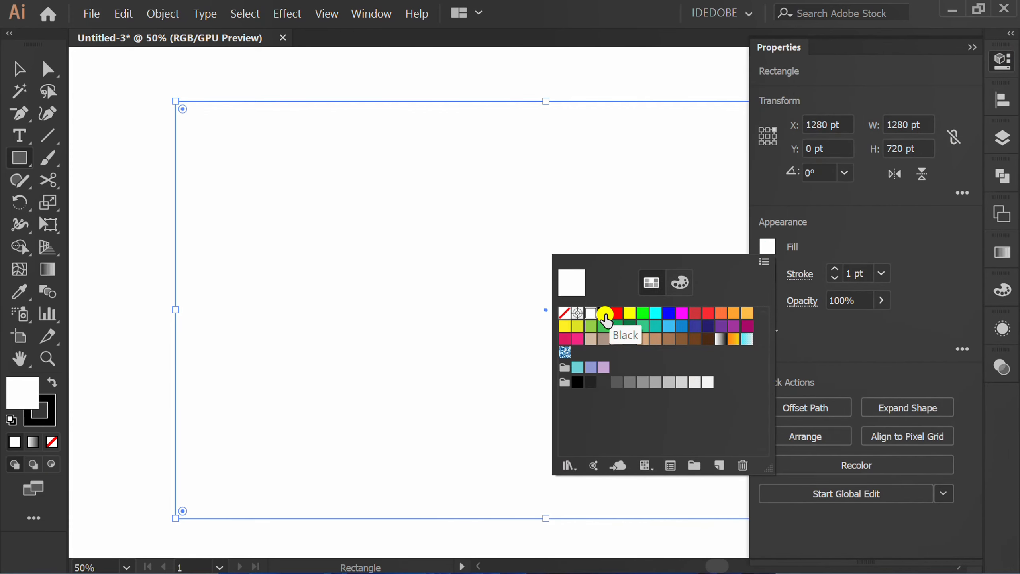
pyautogui.click(695, 313)
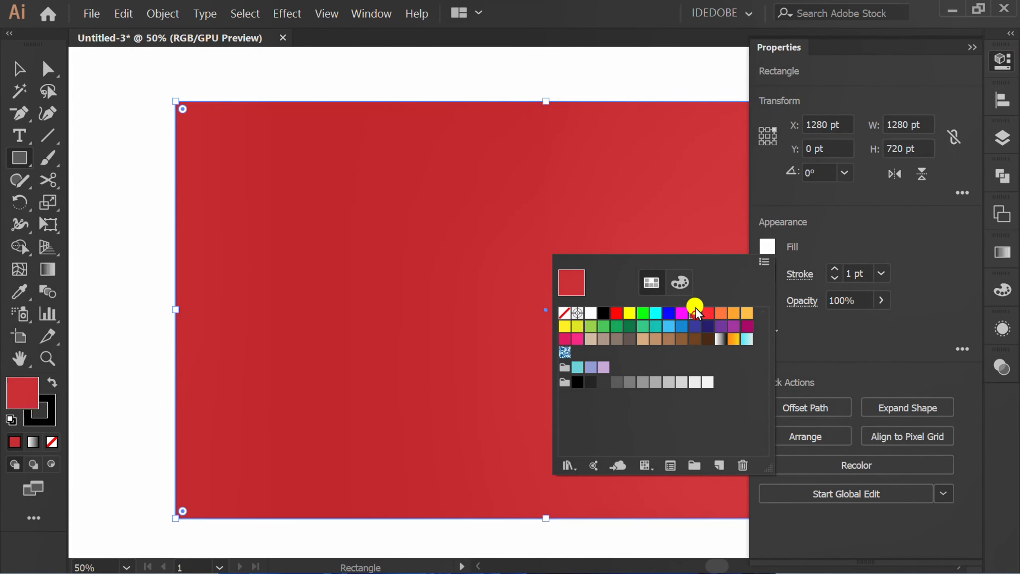
pyautogui.click(871, 234)
pyautogui.click(767, 272)
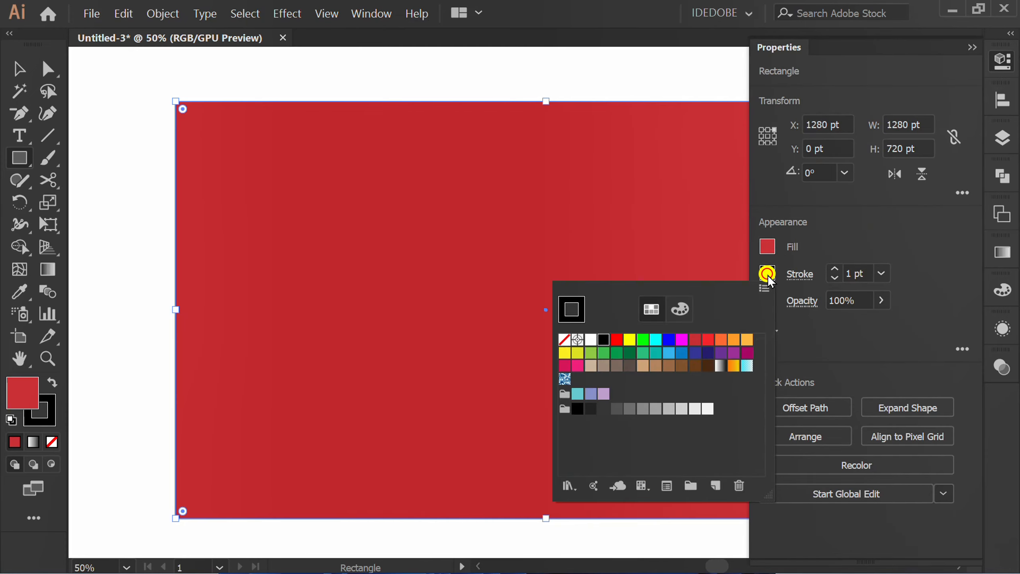
pyautogui.click(564, 339)
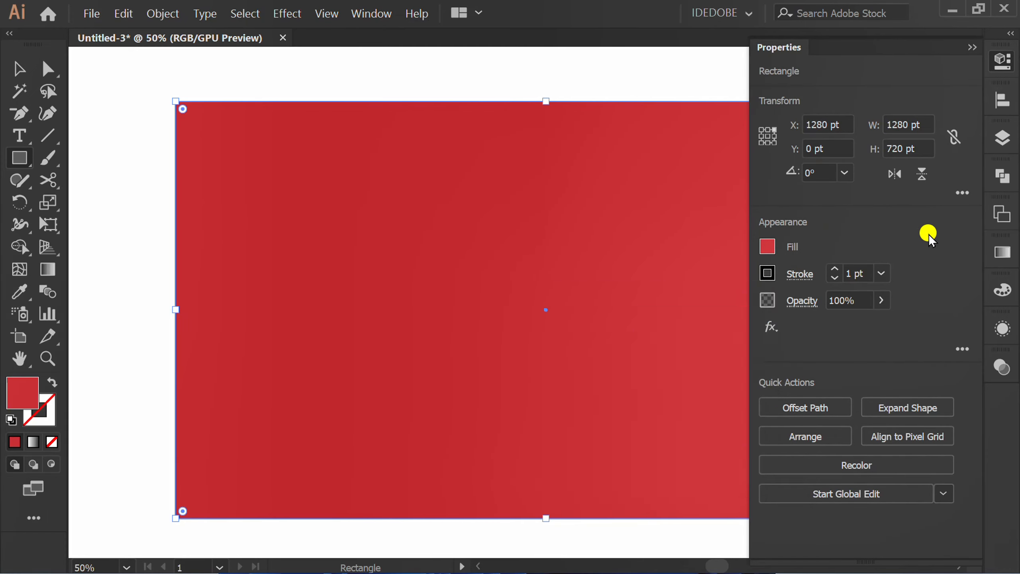
pyautogui.click(767, 247)
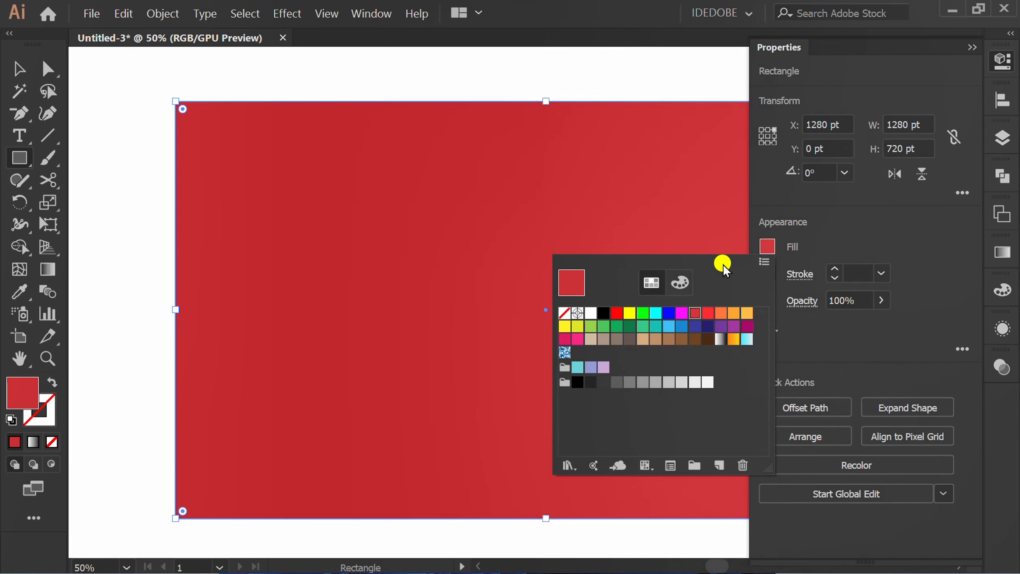
pyautogui.click(682, 280)
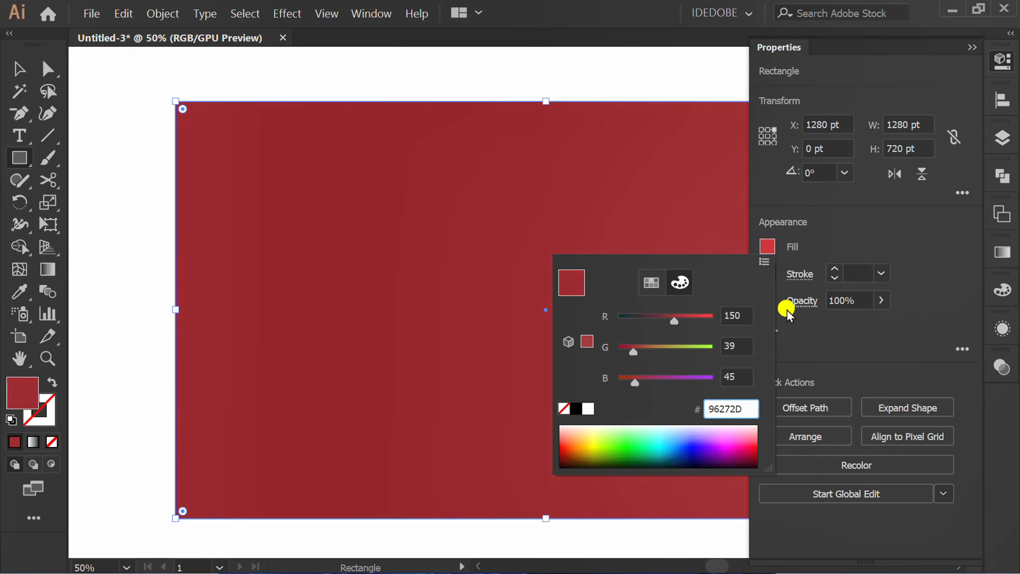
pyautogui.click(934, 243)
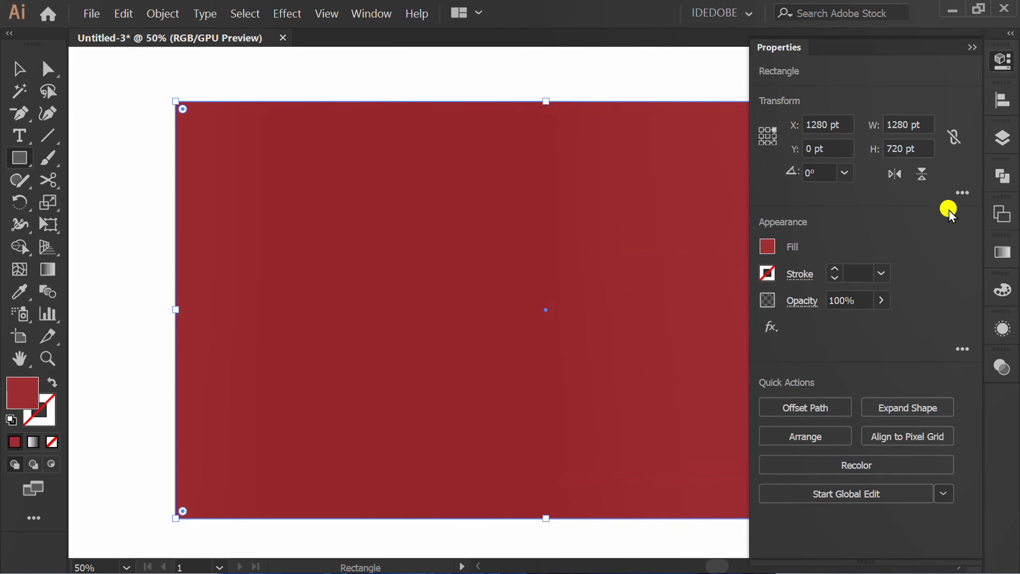
# Lock Layer 1 and add a new layer above it.
pyautogui.click(971, 47)
pyautogui.click(1003, 138)
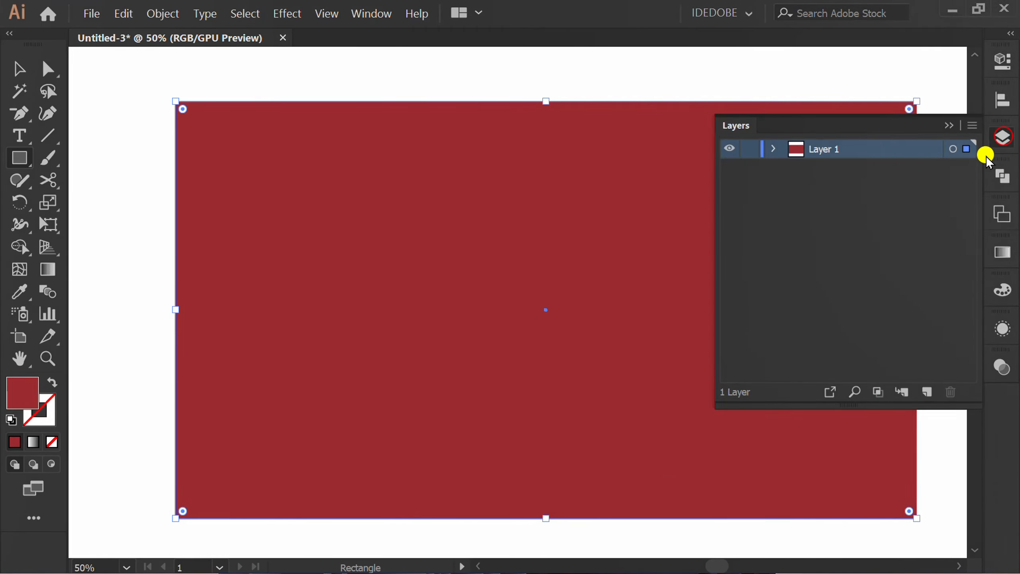
pyautogui.click(751, 150)
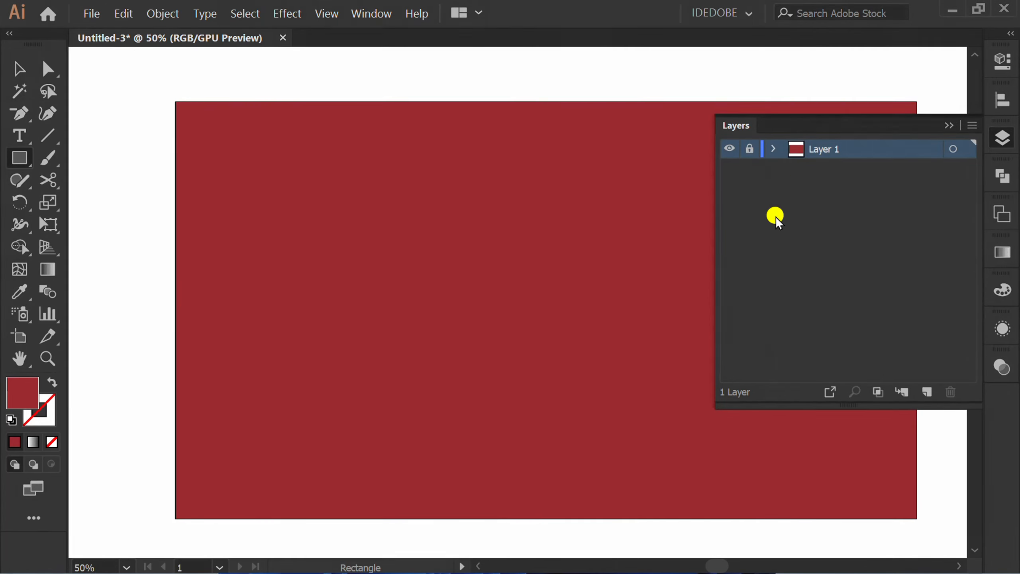
pyautogui.click(926, 392)
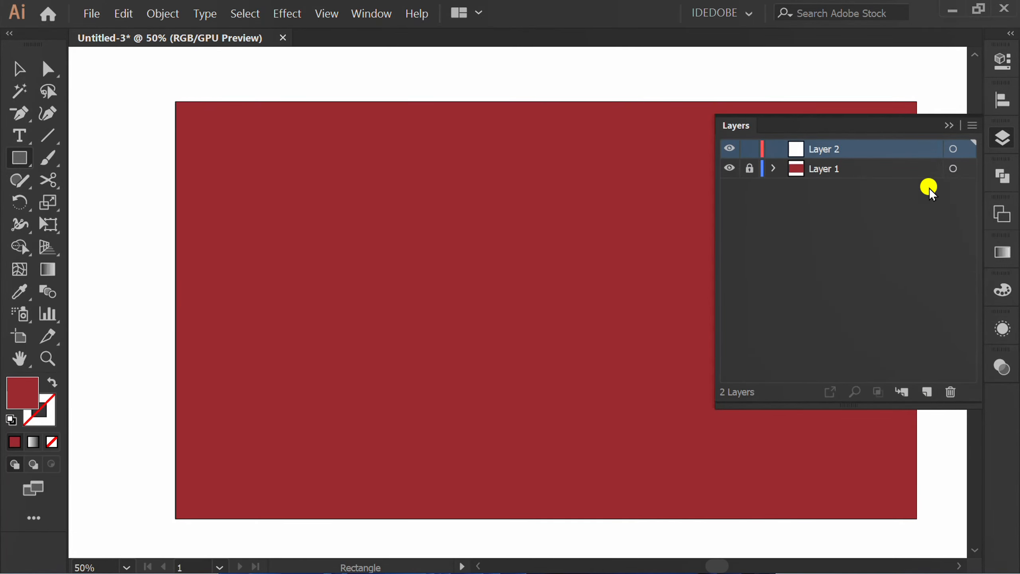
pyautogui.click(951, 126)
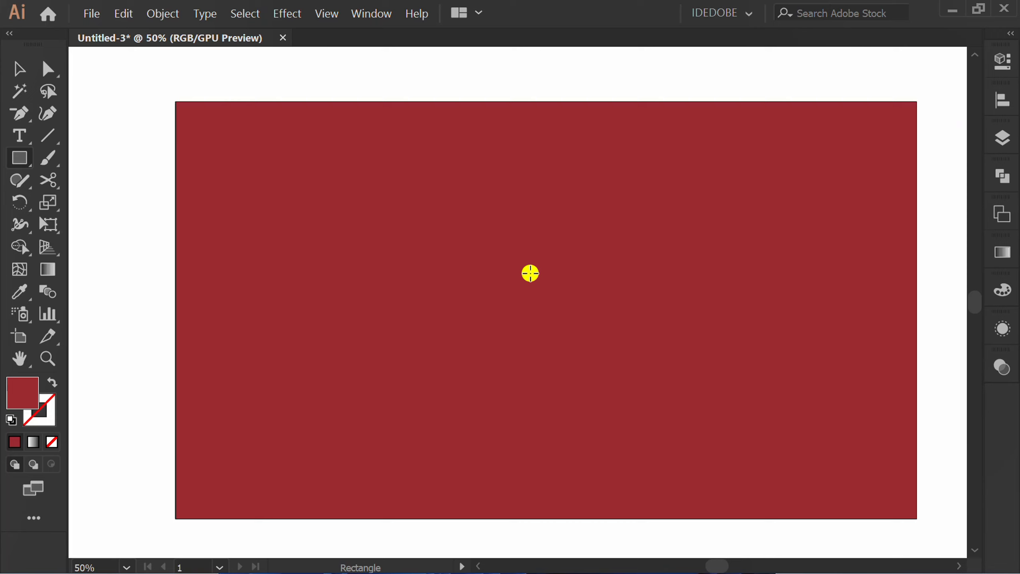
# Create a point text object in the middle of the artboard and set its font size to 180 pt.
pyautogui.moveTo(20, 134); pyautogui.dragTo(99, 138)
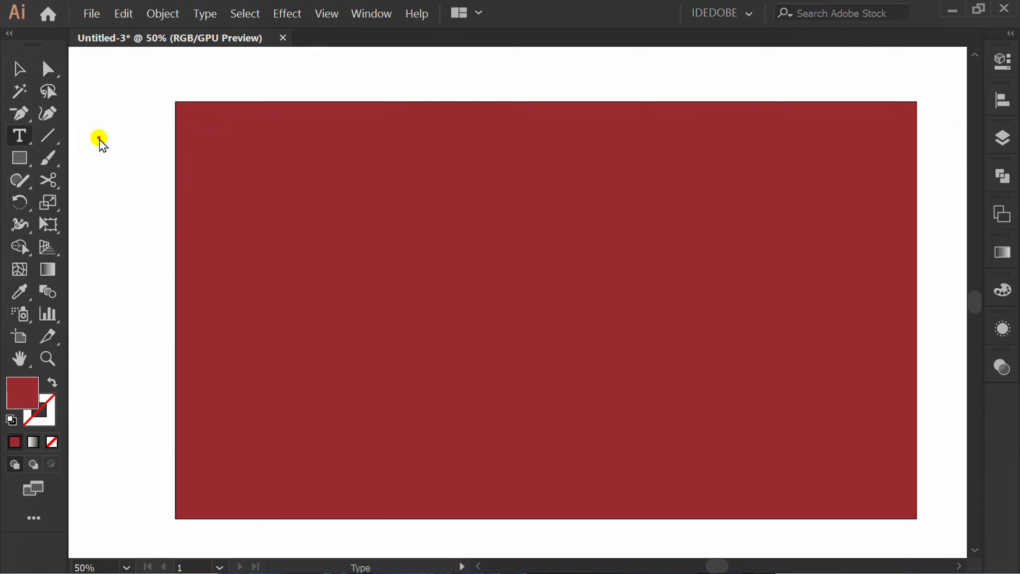
pyautogui.click(360, 269)
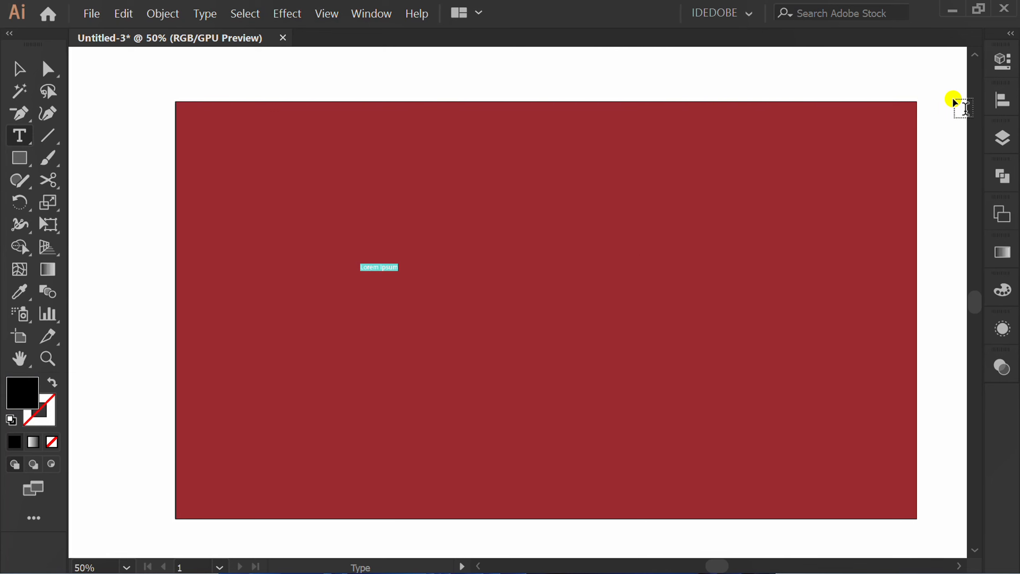
pyautogui.click(1004, 60)
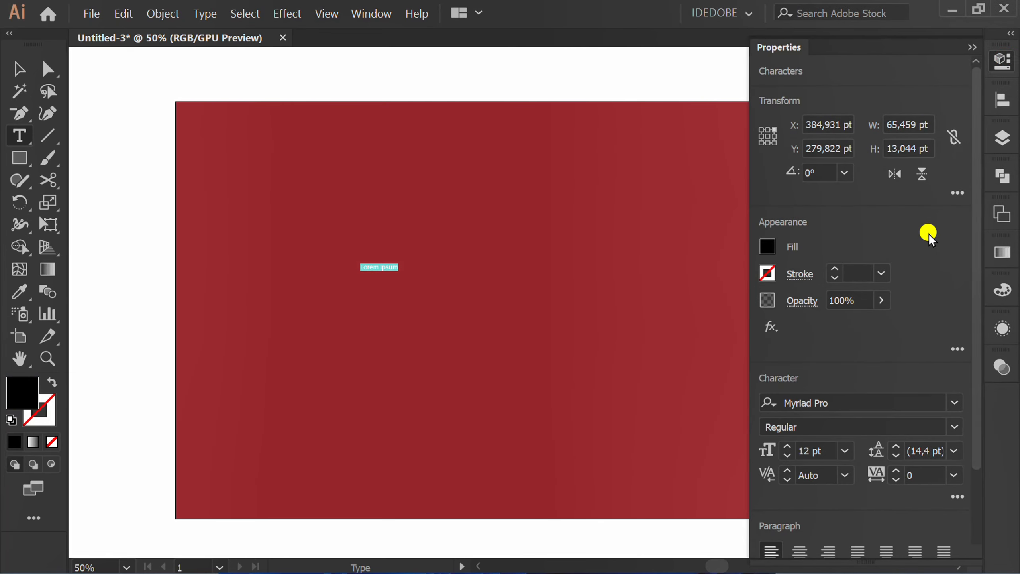
pyautogui.click(825, 449)
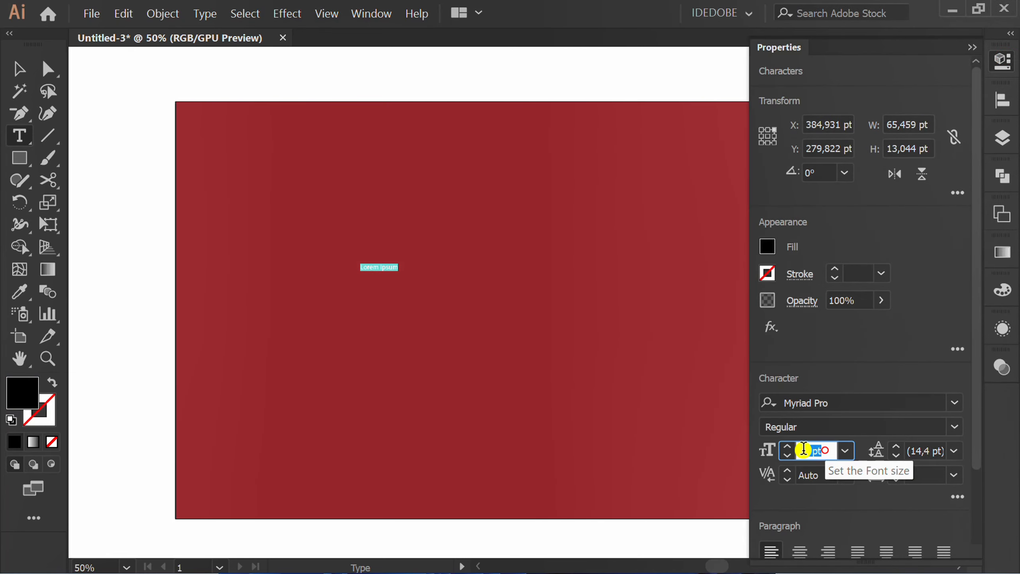
pyautogui.write('180')
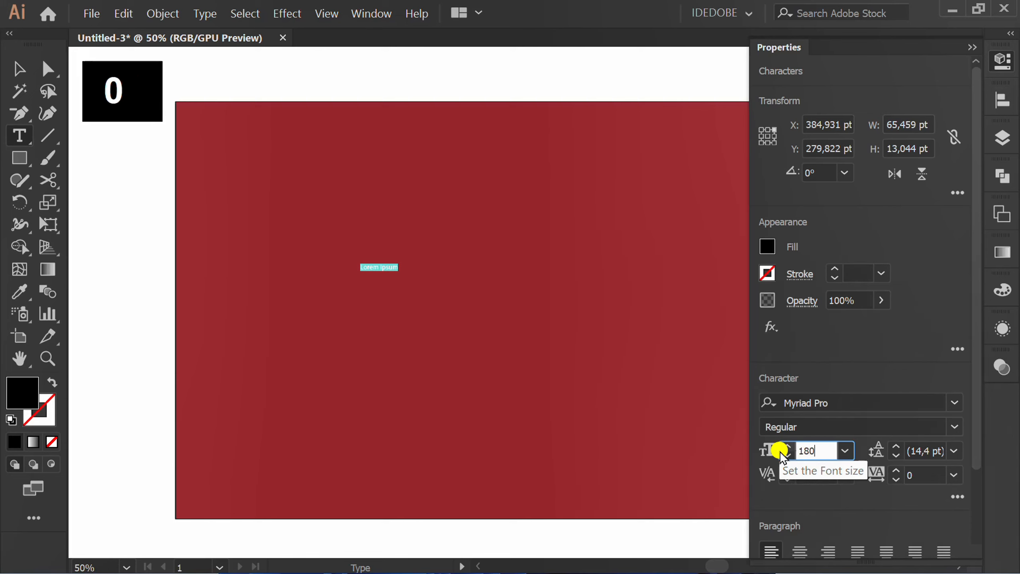
pyautogui.press('Return')
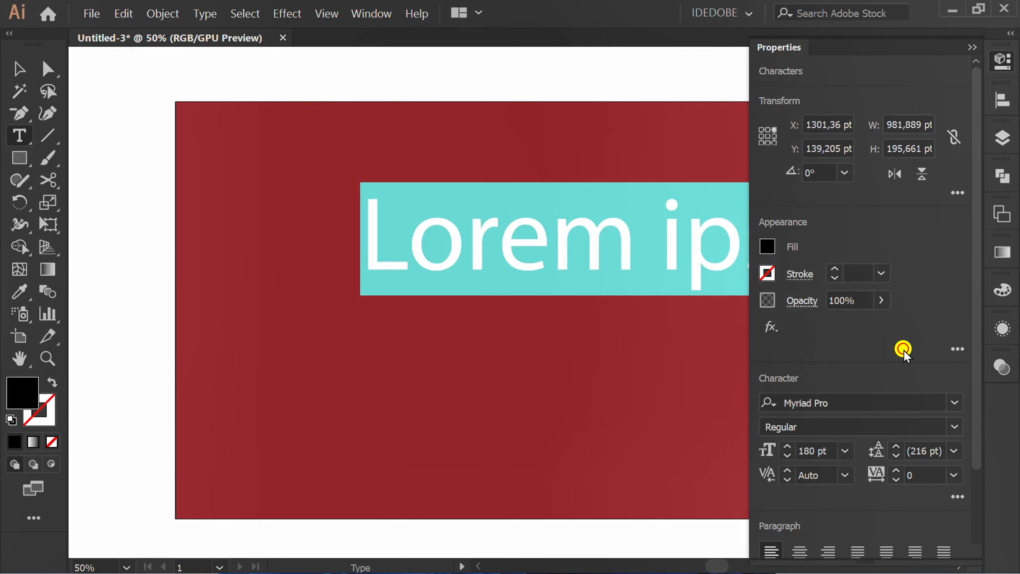
# Set the text's font to Montserrat with the Black style.
pyautogui.click(952, 403)
pyautogui.write('MON')
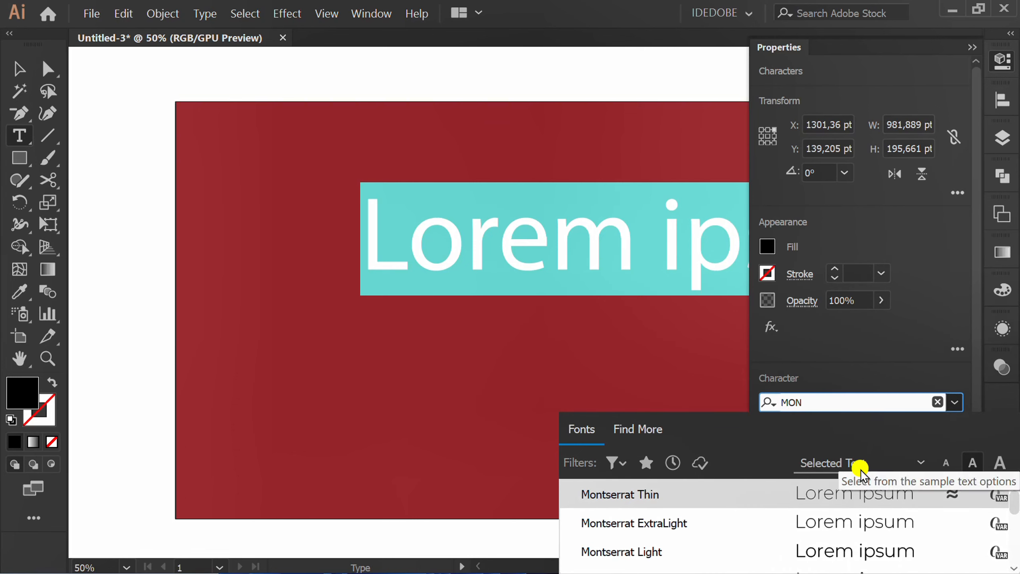
pyautogui.click(839, 491)
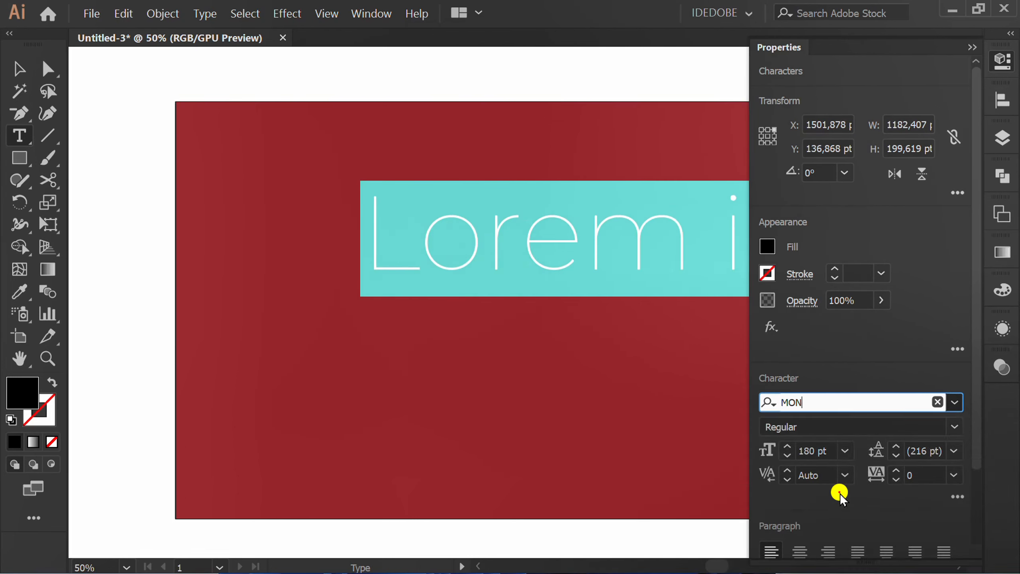
pyautogui.click(928, 426)
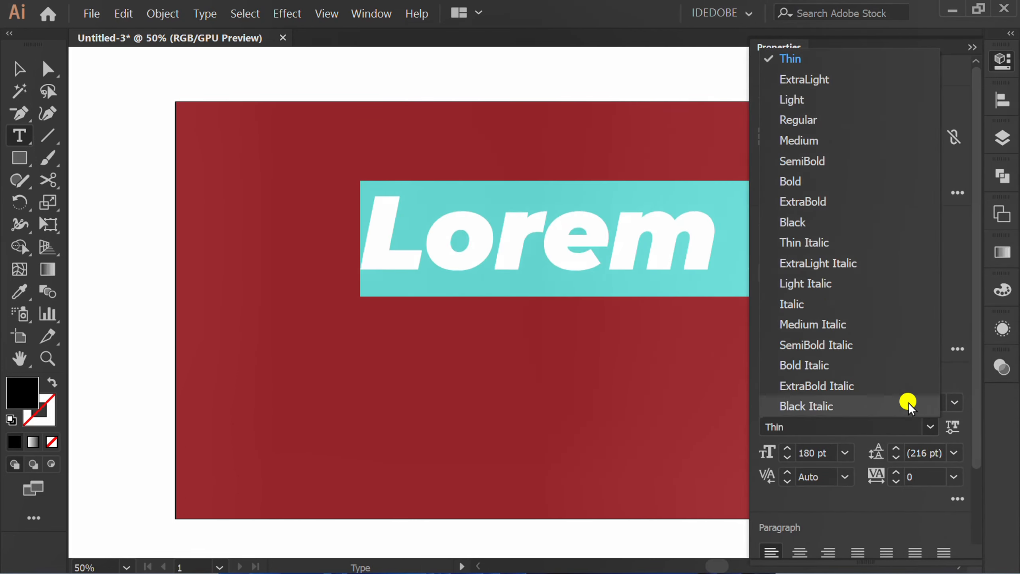
pyautogui.click(797, 223)
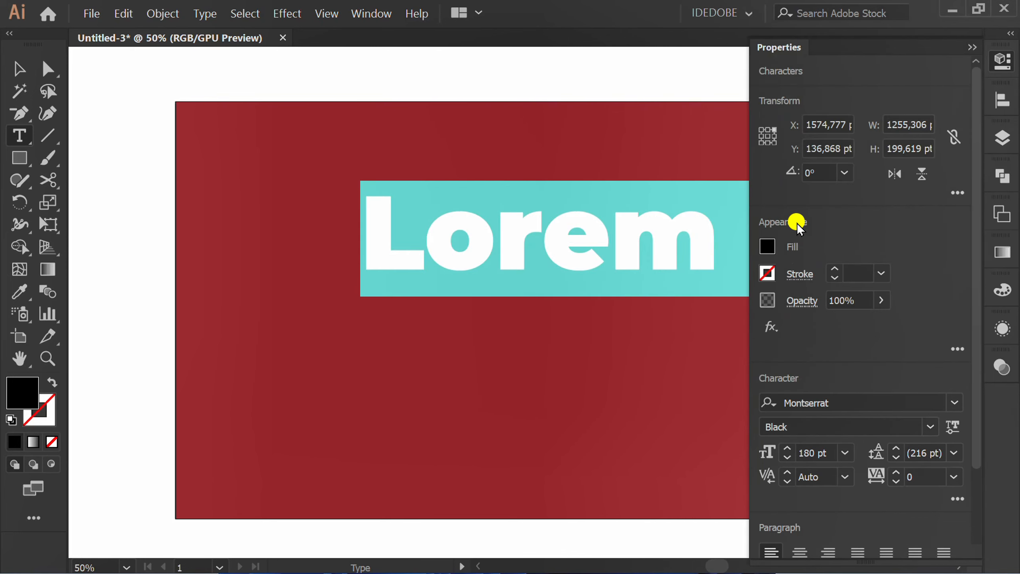
# Replace the placeholder text with TURN, BACK and CRIME on three separate lines.
pyautogui.click(968, 49)
pyautogui.write('TURN')
pyautogui.press('Return')
pyautogui.write('BACK')
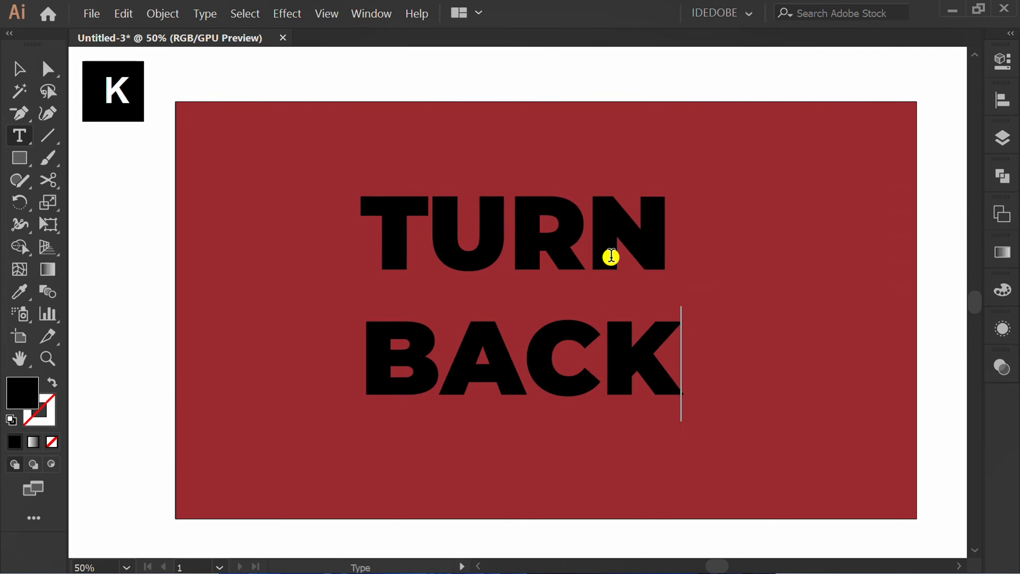
pyautogui.press('Return')
pyautogui.write('CRIME')
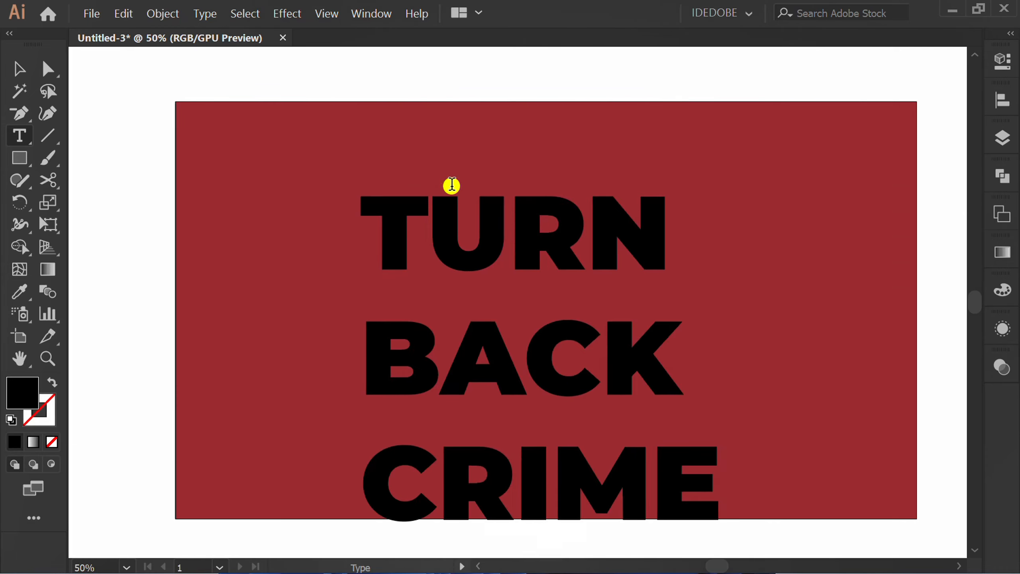
# Move the text block up and to the right, and set its leading to 165 pt.
pyautogui.click(14, 70)
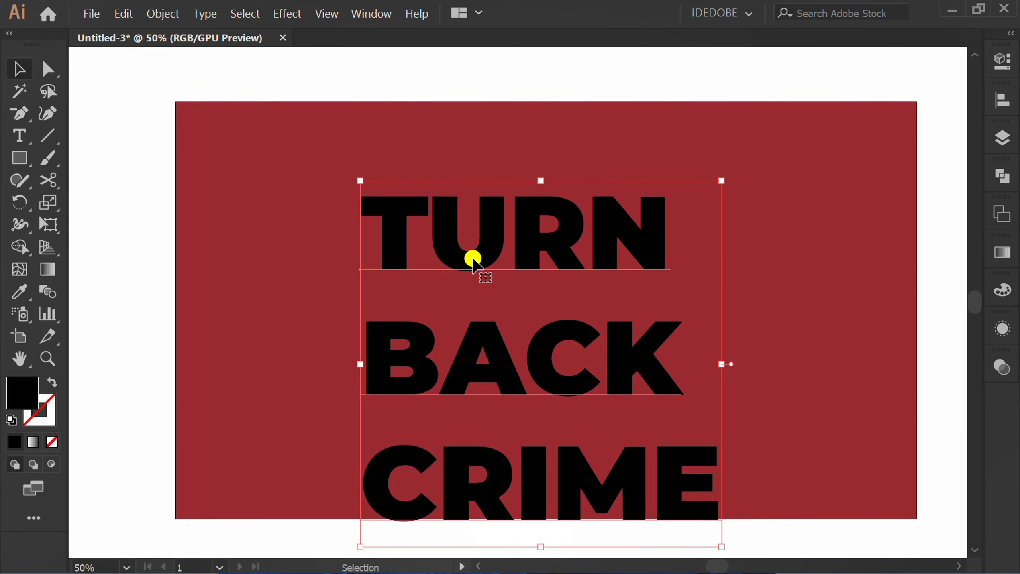
pyautogui.moveTo(471, 257); pyautogui.dragTo(514, 202)
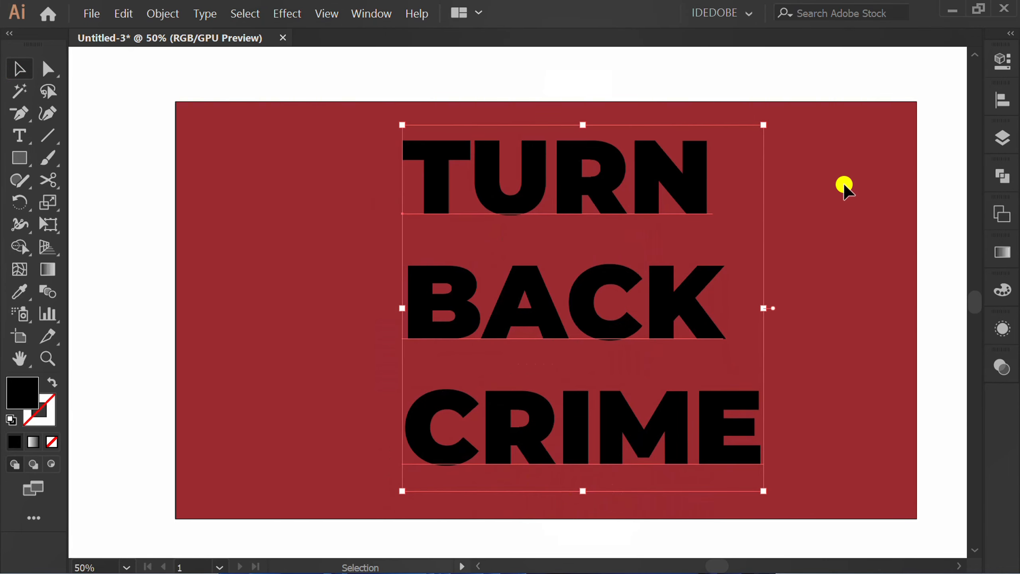
pyautogui.click(997, 61)
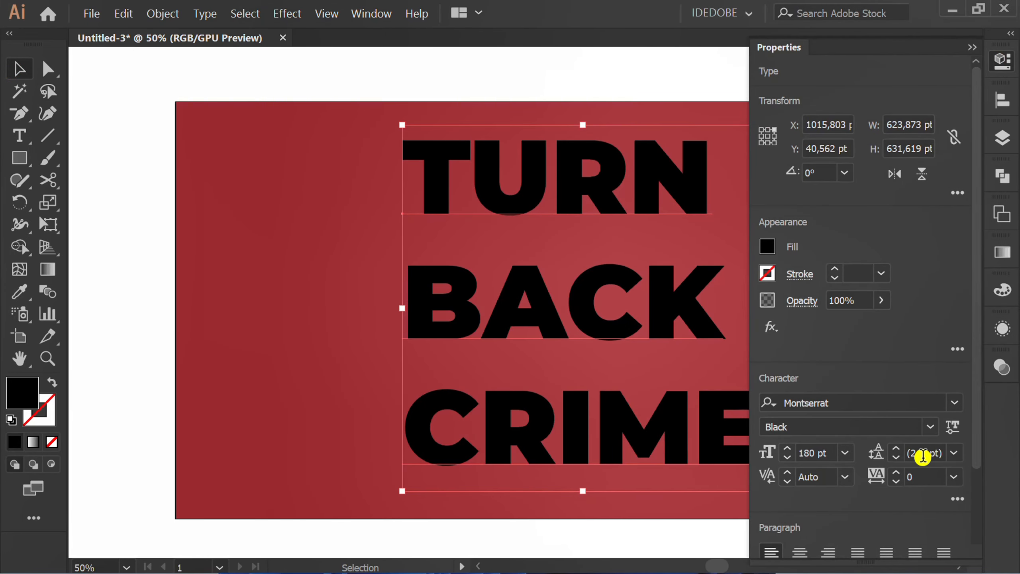
pyautogui.scroll(-20, 923, 455)
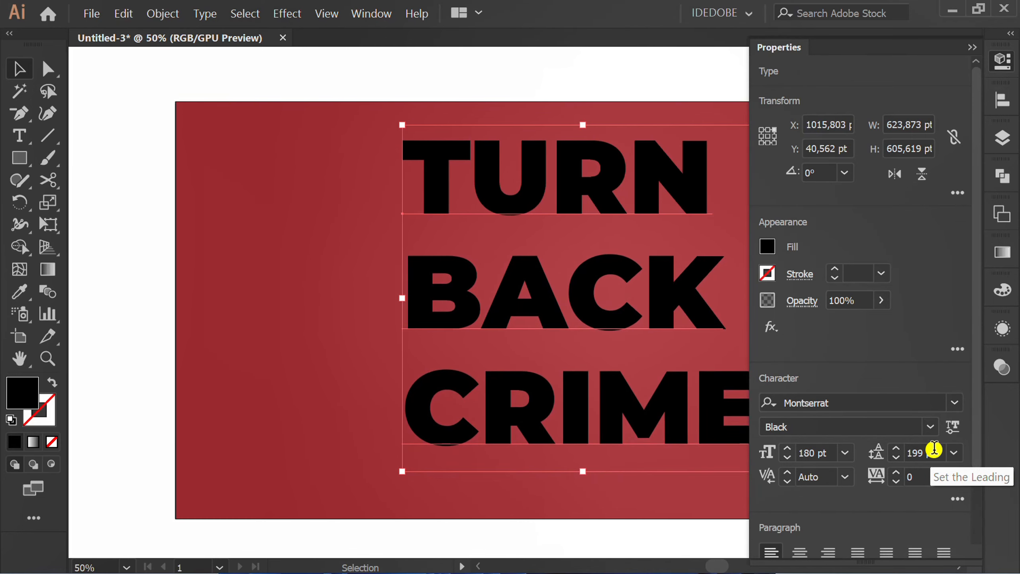
pyautogui.scroll(-20, 930, 454)
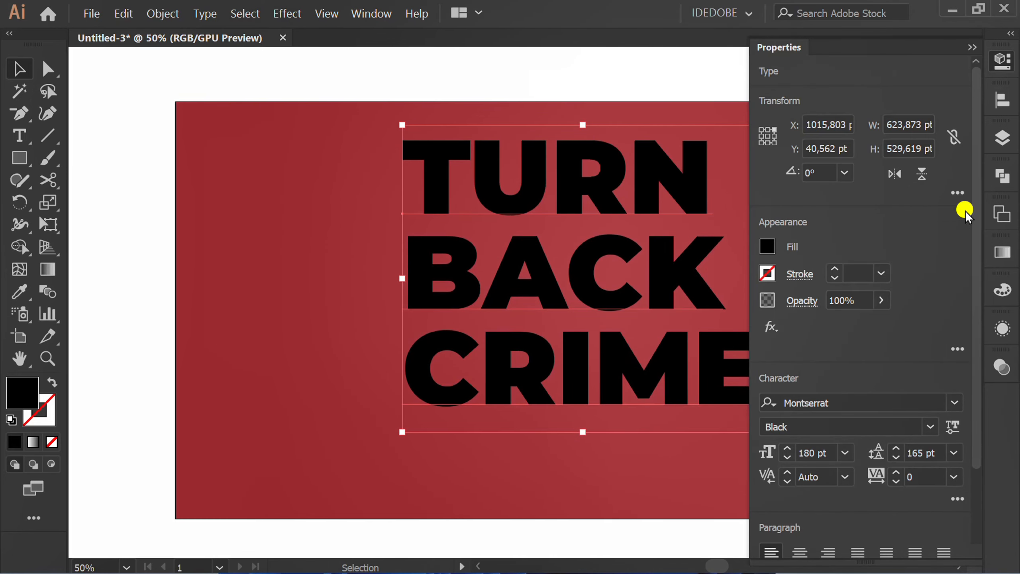
pyautogui.click(965, 49)
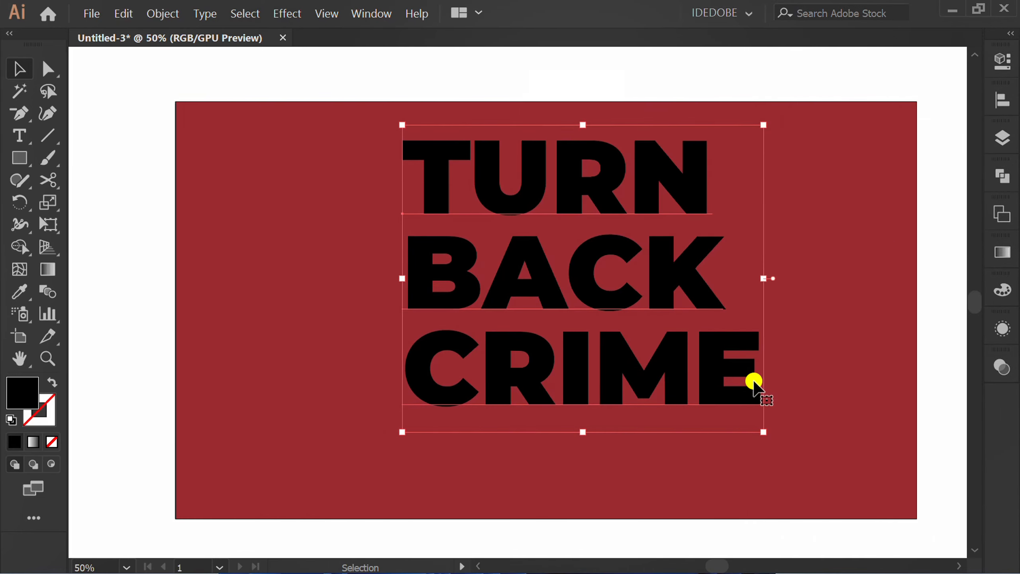
# Convert the text to outlines and merge the letters with the Pathfinder Unite mode.
pyautogui.rightClick(496, 291)
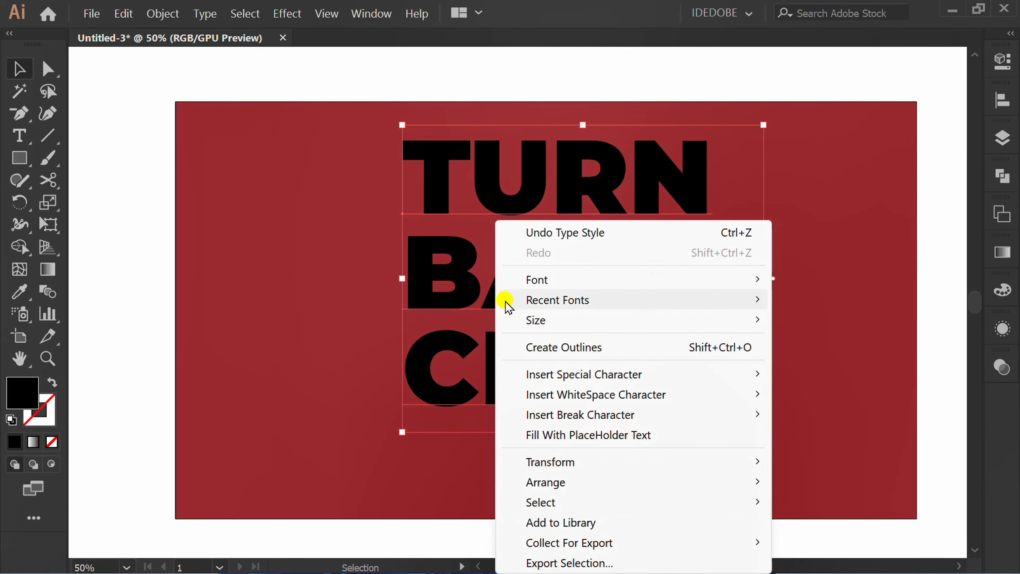
pyautogui.click(620, 348)
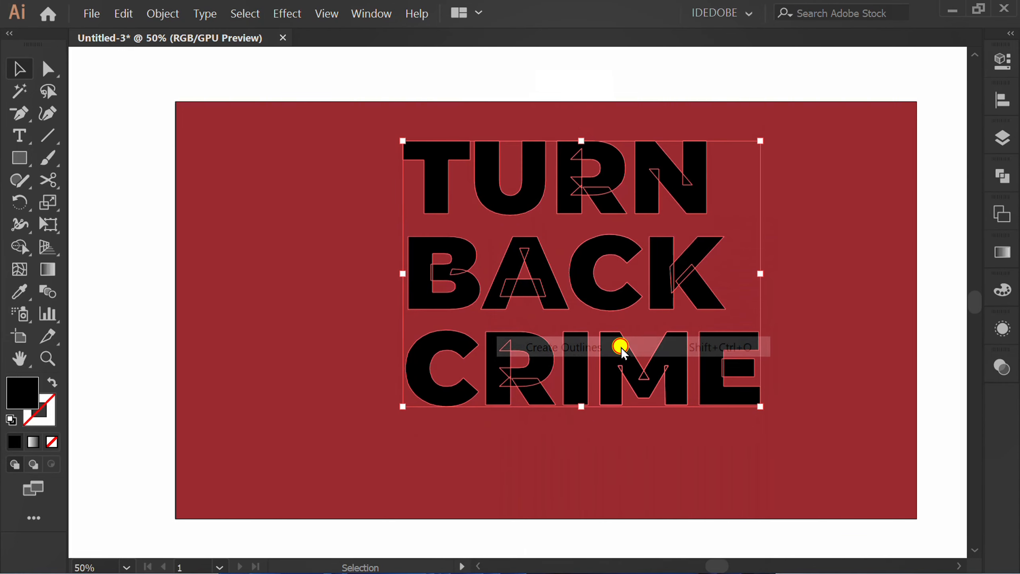
pyautogui.click(1009, 176)
pyautogui.click(784, 210)
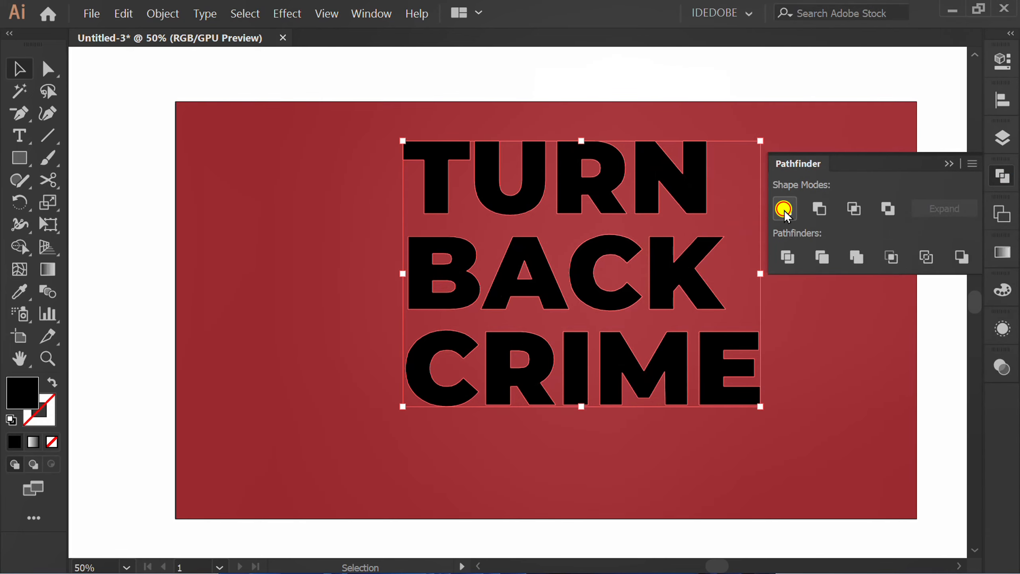
pyautogui.click(948, 164)
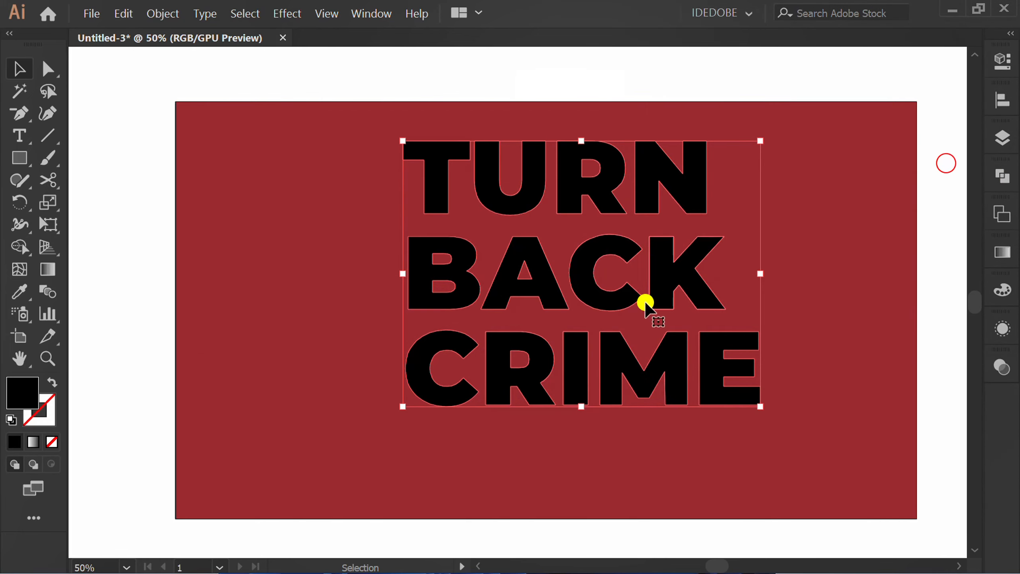
# Ungroup the merged lettering and group the letters of TURN together.
pyautogui.rightClick(520, 280)
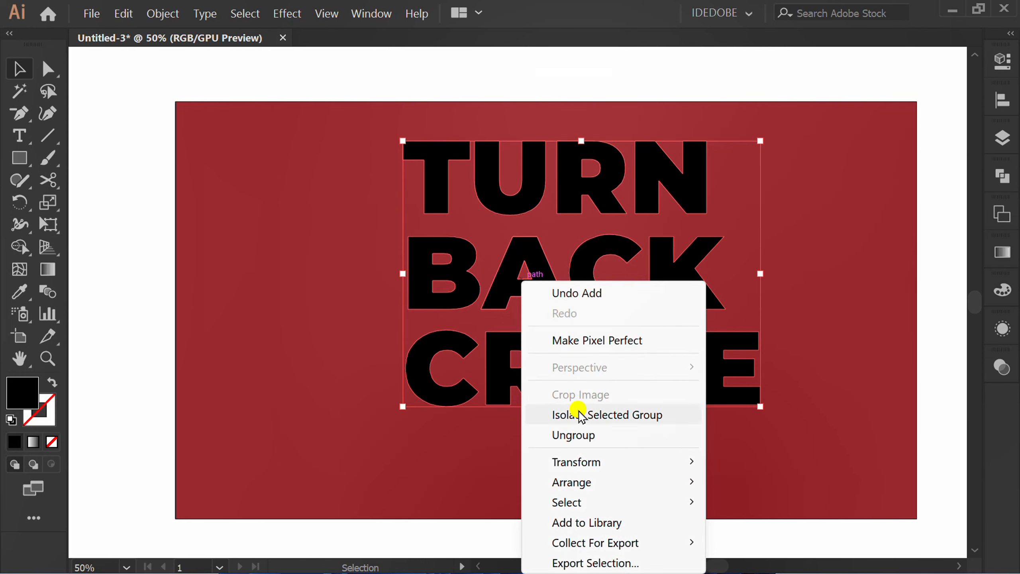
pyautogui.click(621, 437)
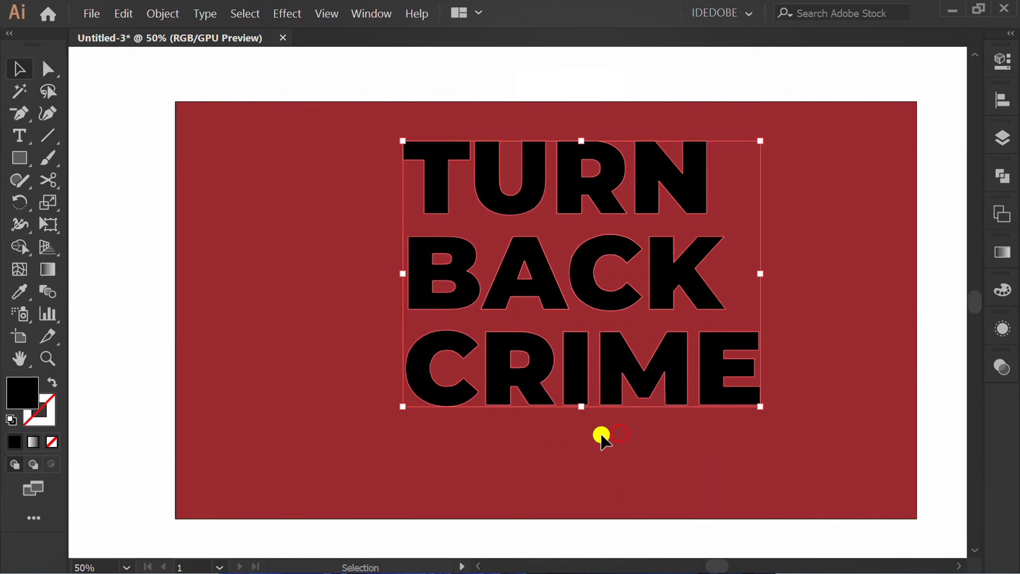
pyautogui.click(559, 453)
pyautogui.moveTo(589, 183); pyautogui.dragTo(356, 188)
pyautogui.rightClick(342, 173)
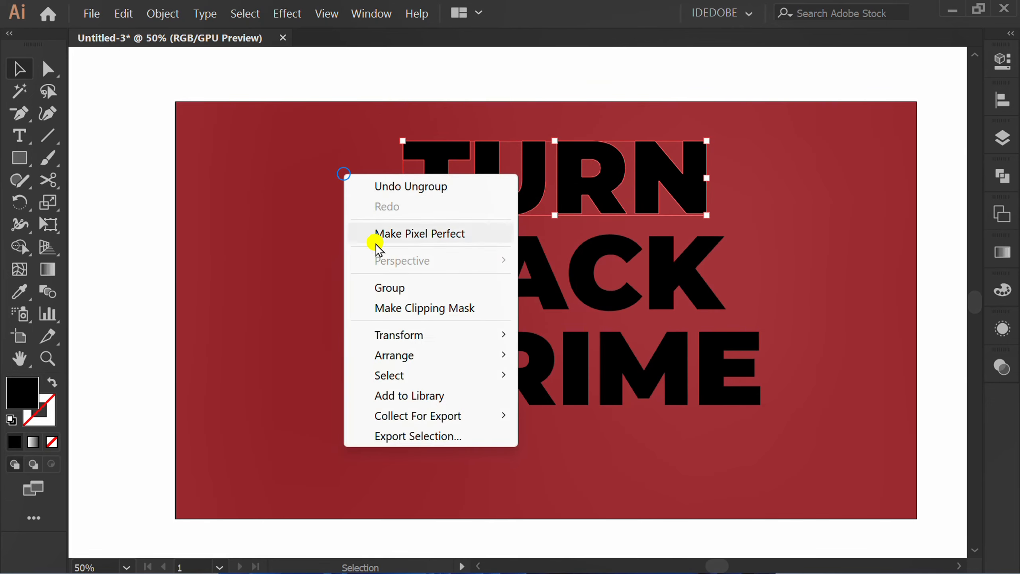
pyautogui.click(413, 291)
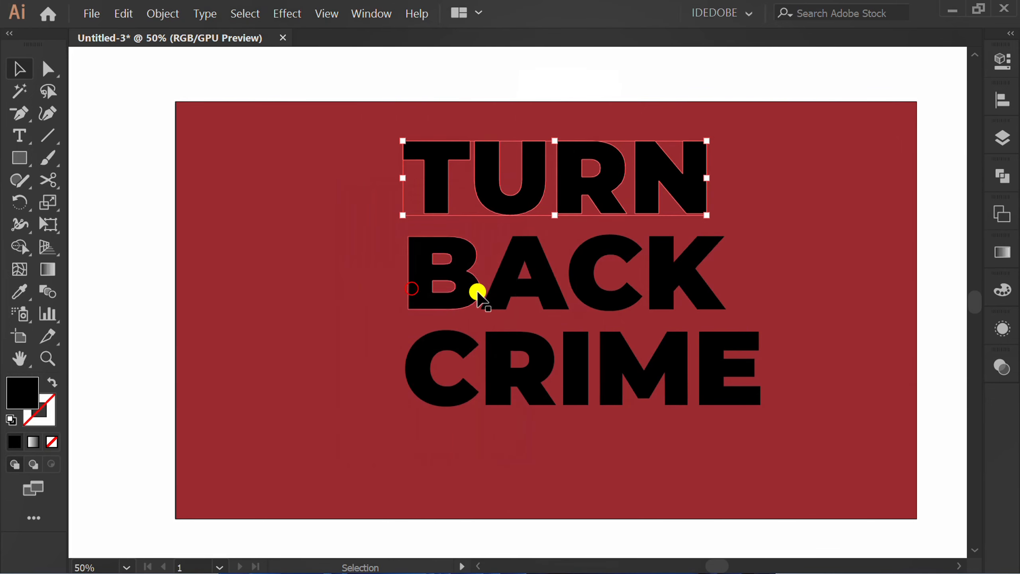
# Select the letters of BACK and group them.
pyautogui.click(352, 293)
pyautogui.rightClick(332, 235)
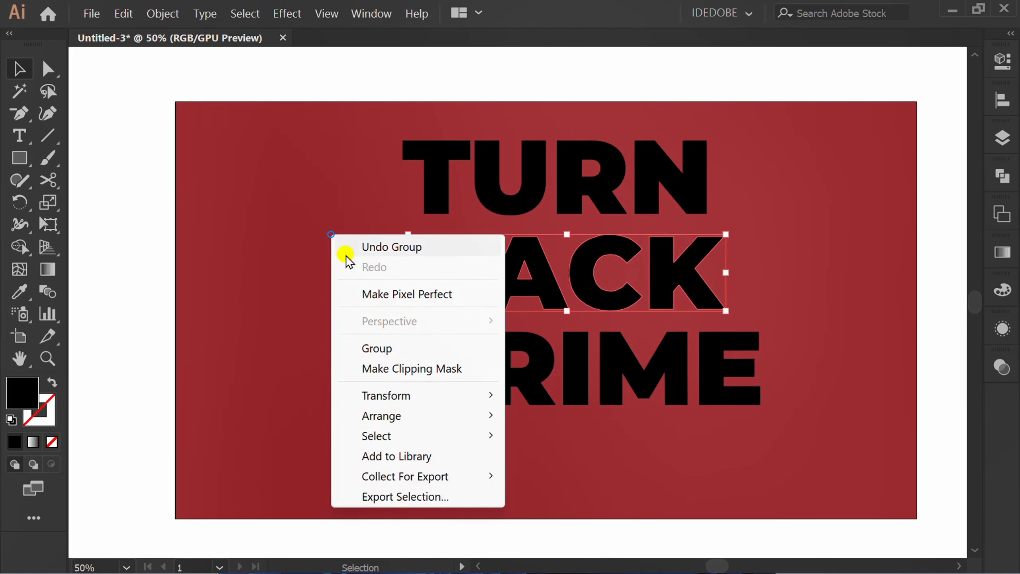
pyautogui.click(419, 351)
# Select the letters of CRIME and group them.
pyautogui.moveTo(809, 356); pyautogui.dragTo(365, 380)
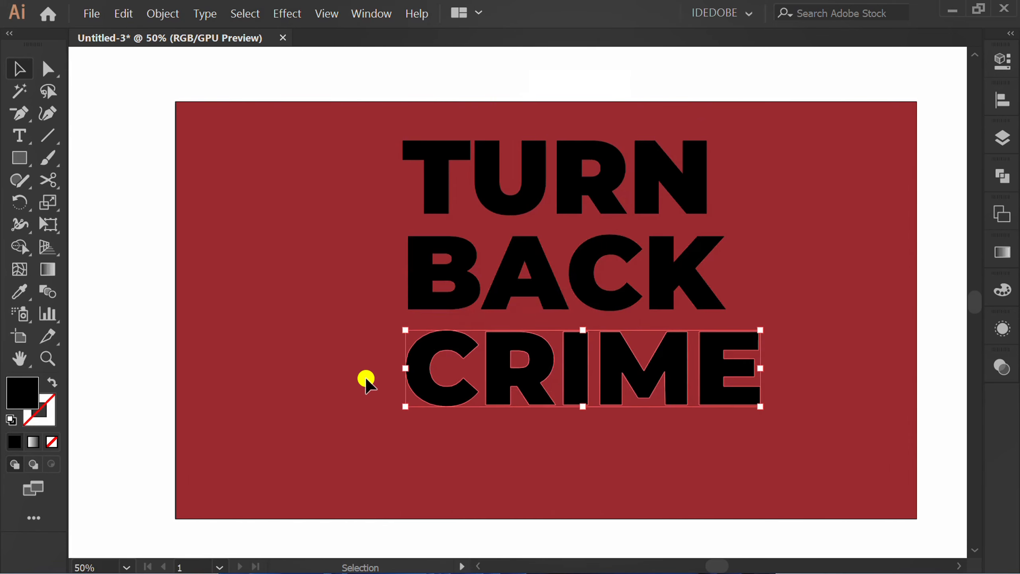
pyautogui.rightClick(298, 256)
pyautogui.click(367, 375)
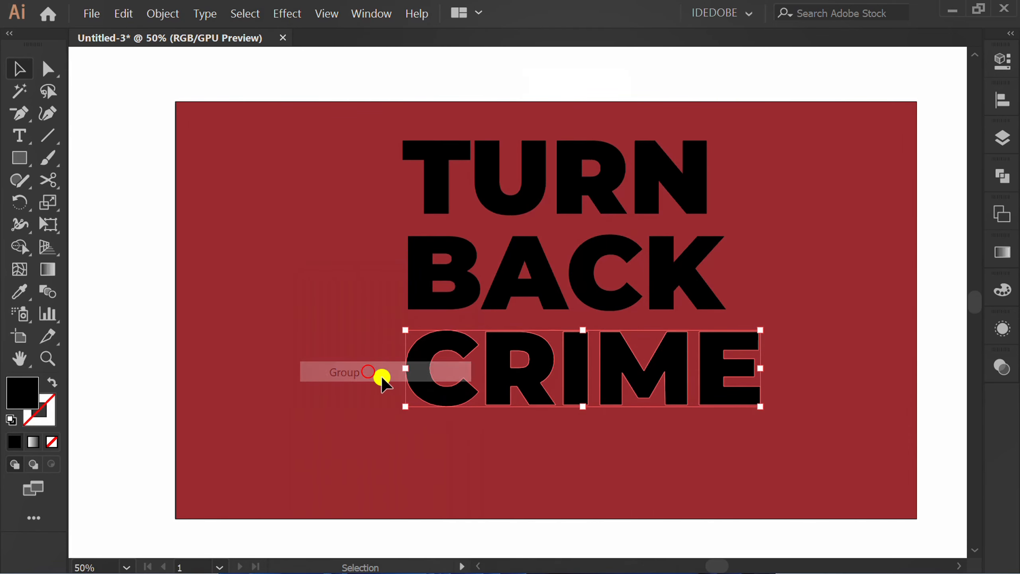
pyautogui.click(494, 458)
# Flip the BACK word horizontally.
pyautogui.moveTo(741, 262); pyautogui.dragTo(384, 292)
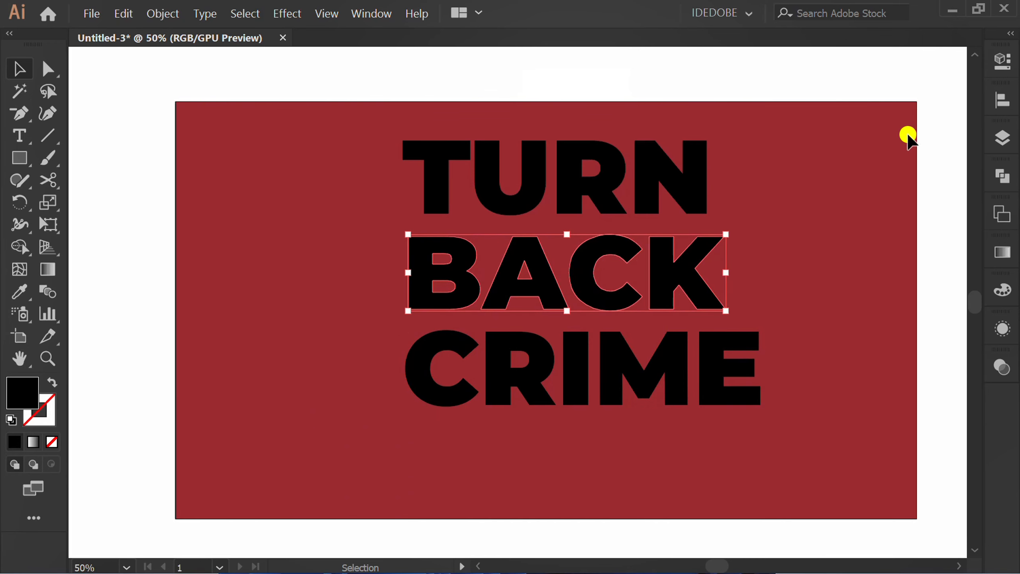
pyautogui.click(1001, 64)
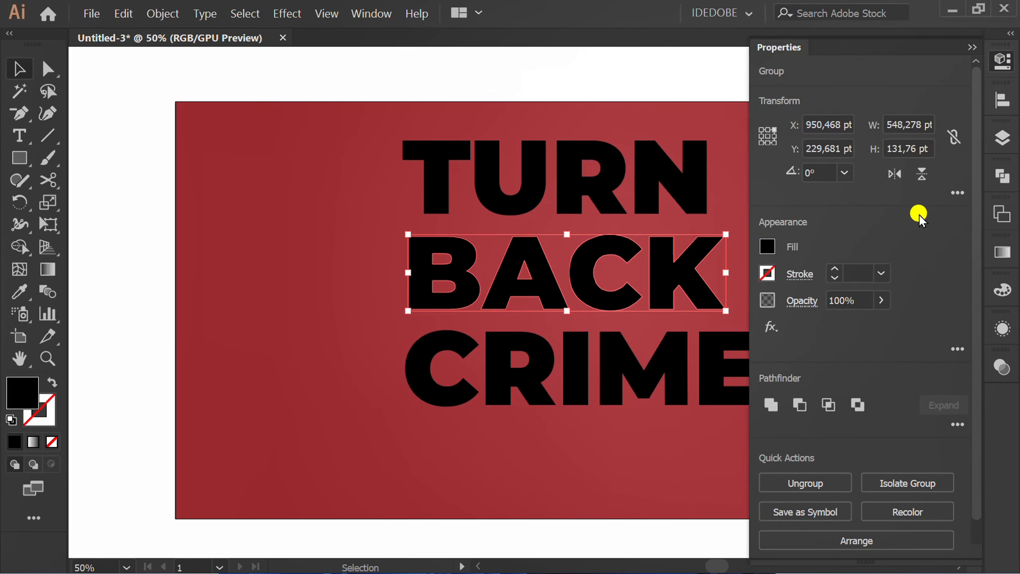
pyautogui.click(891, 176)
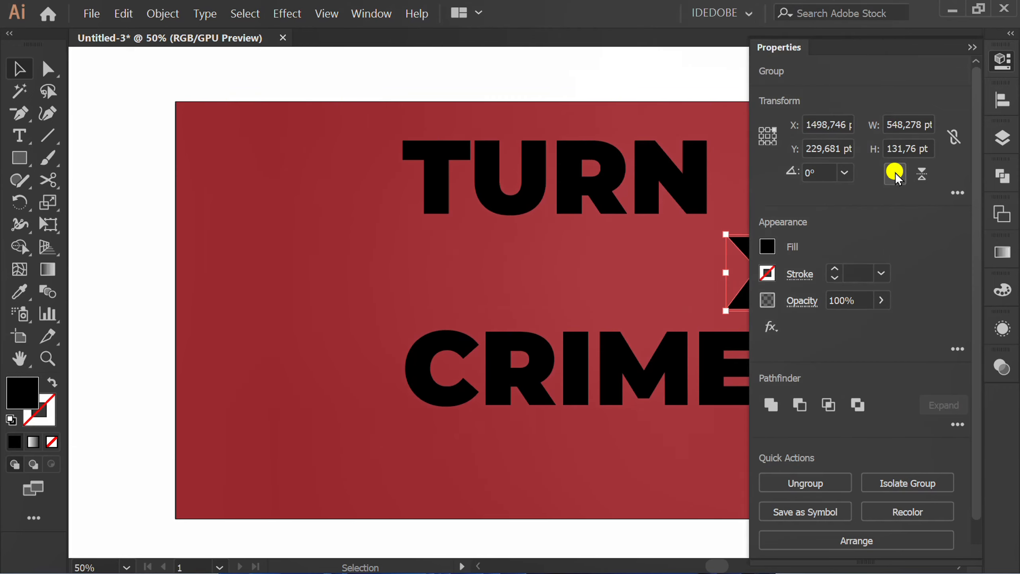
pyautogui.click(967, 48)
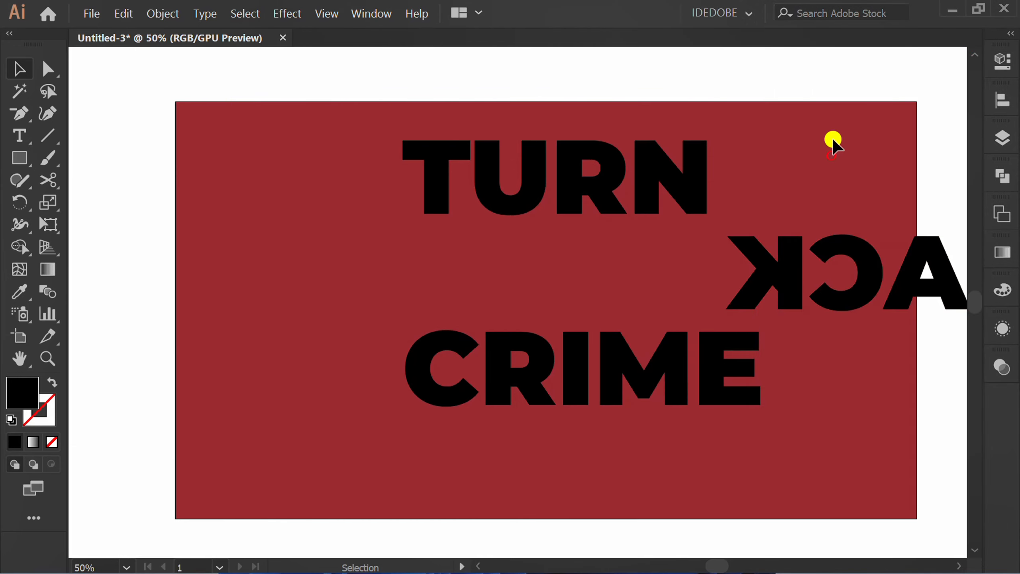
# Select all three words and align them horizontally to the right.
pyautogui.moveTo(838, 121); pyautogui.dragTo(586, 338)
pyautogui.moveTo(345, 423); pyautogui.dragTo(345, 422)
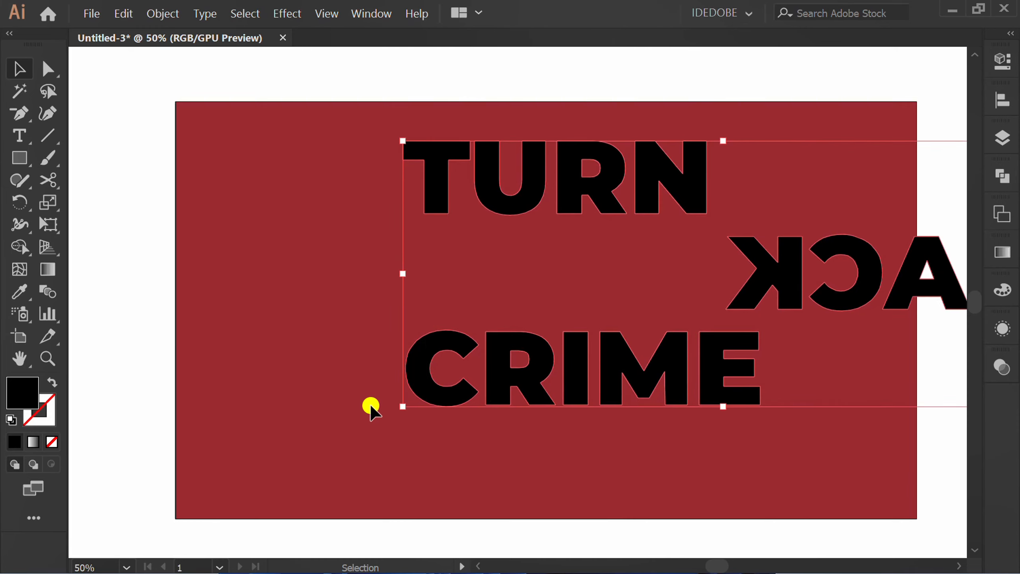
pyautogui.hotkey('ctrl', '-')
pyautogui.click(992, 104)
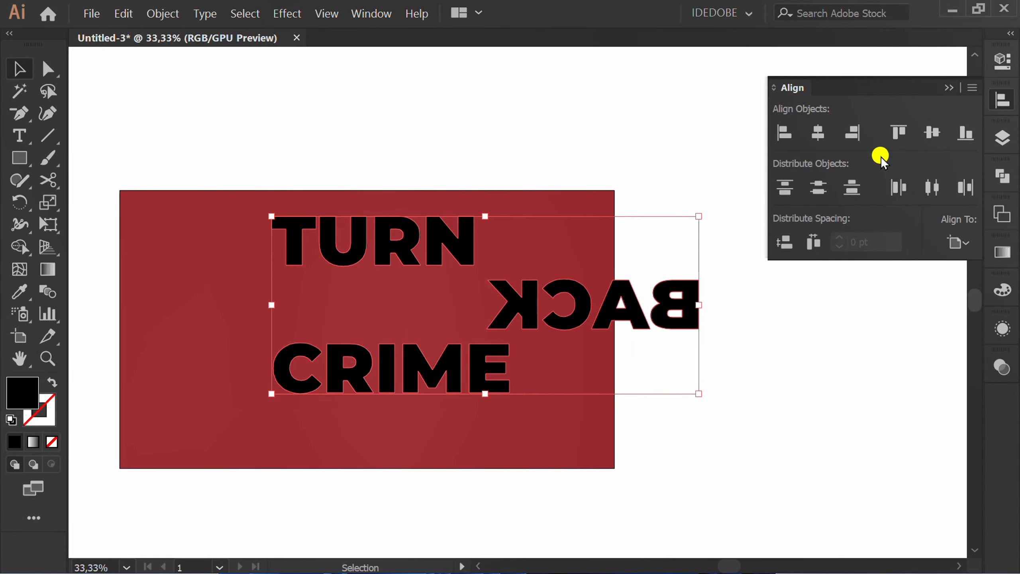
pyautogui.click(852, 133)
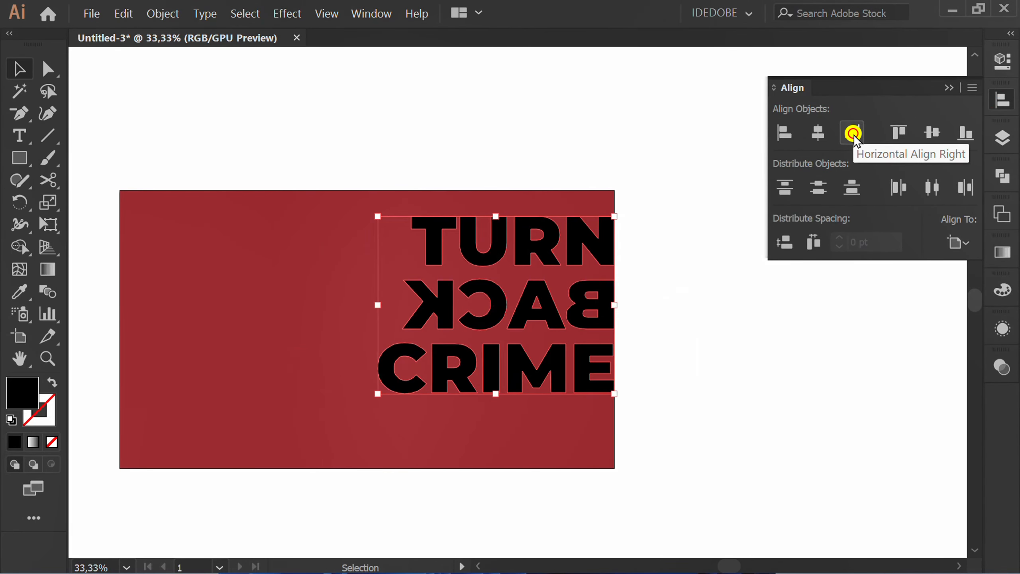
pyautogui.click(950, 89)
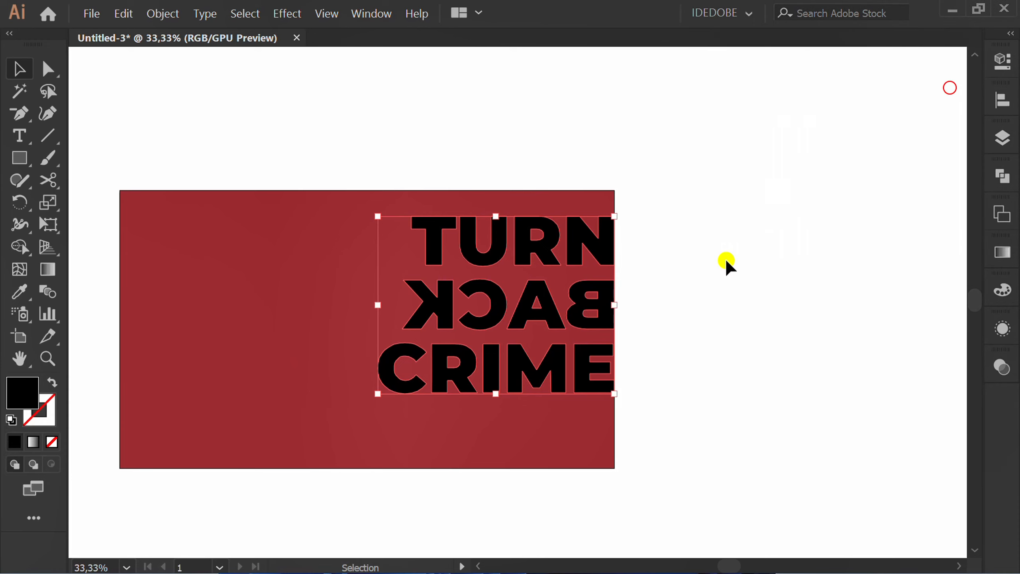
# Group the three words and center the group vertically on the artboard.
pyautogui.rightClick(481, 316)
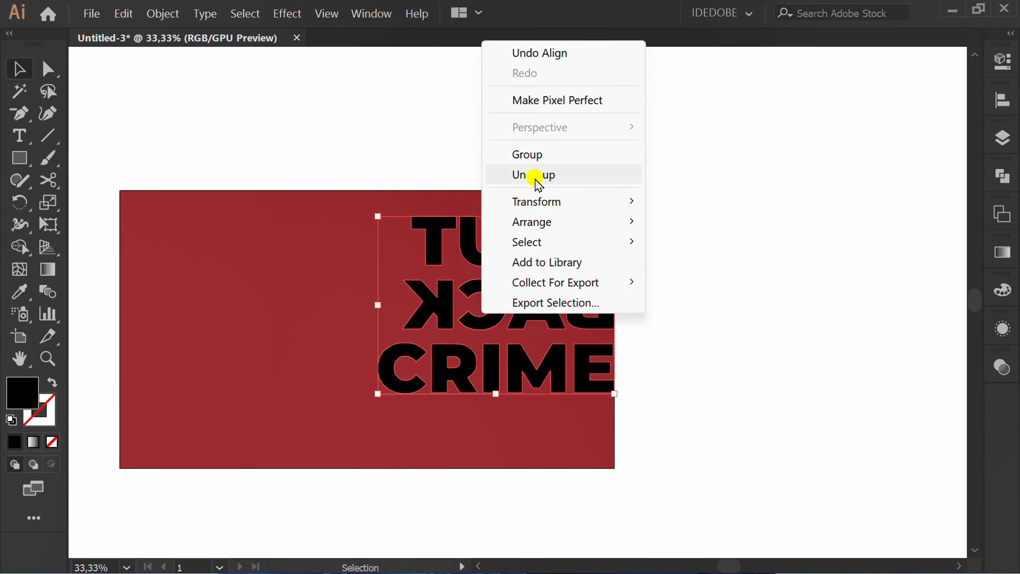
pyautogui.click(571, 159)
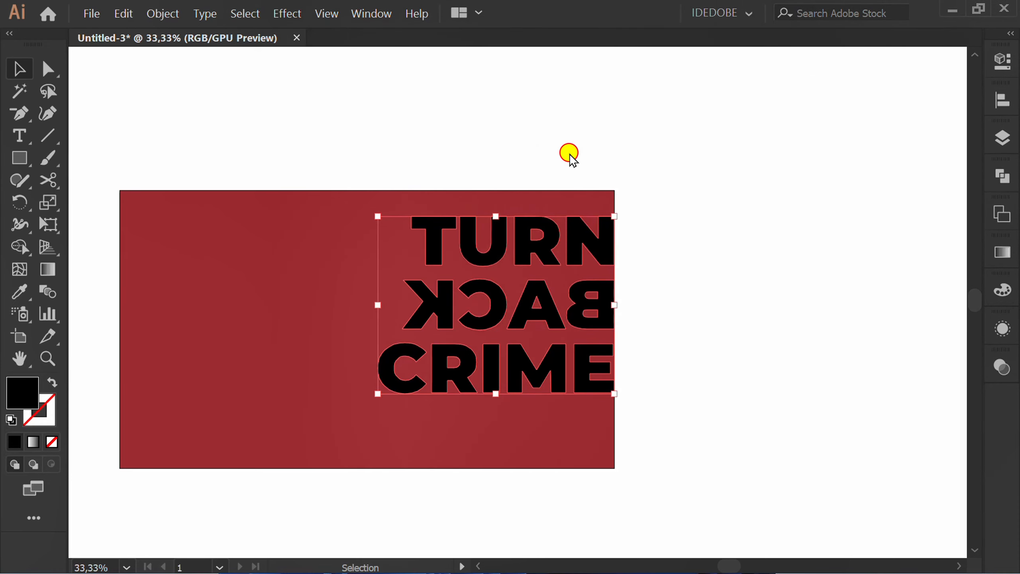
pyautogui.click(1003, 96)
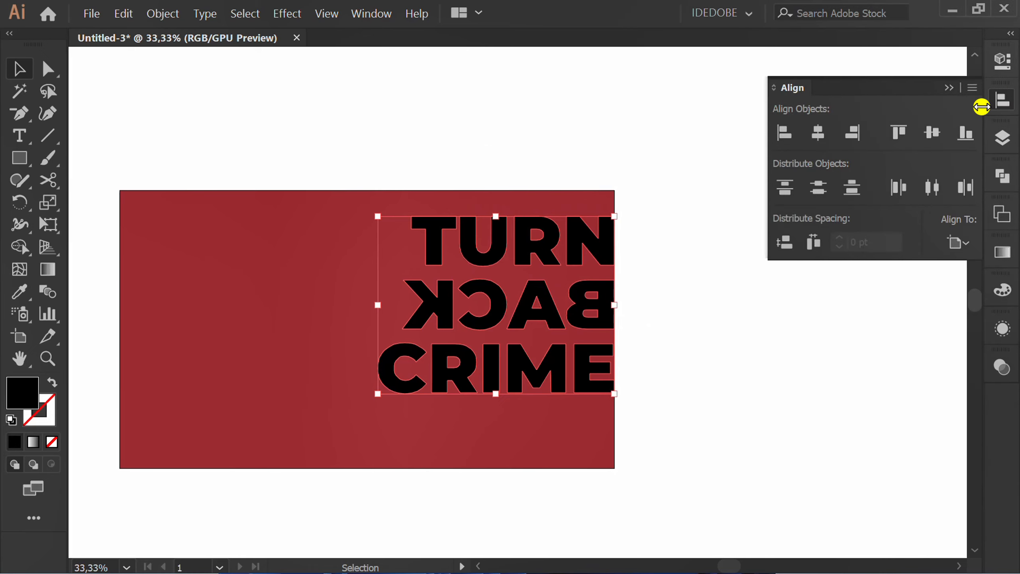
pyautogui.click(941, 129)
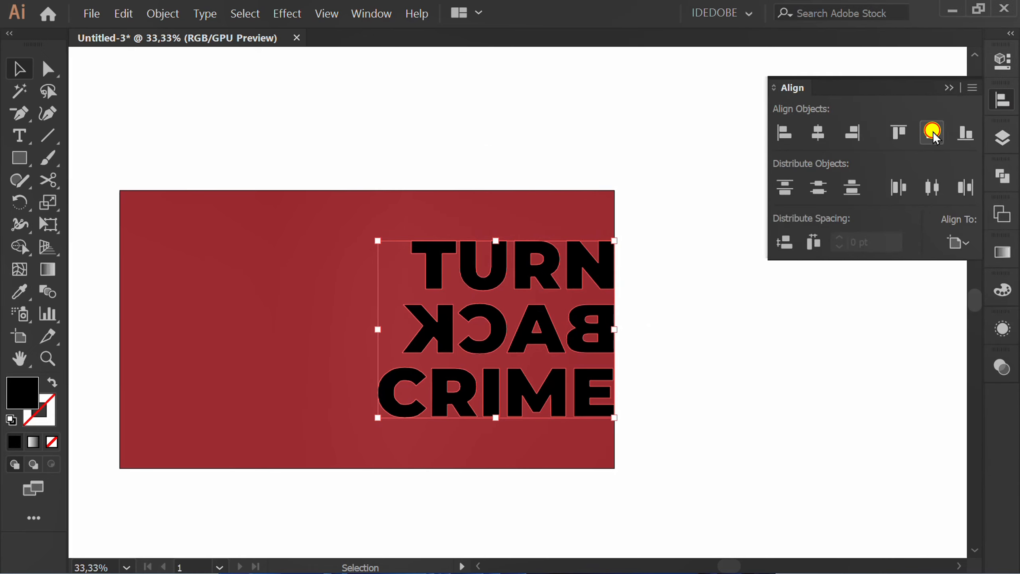
pyautogui.click(949, 88)
# Nudge the word group left six times in large increments.
pyautogui.hotkey('shift', 'Left')
pyautogui.hotkey('shift', 'Left')
pyautogui.hotkey('shift', 'Left')
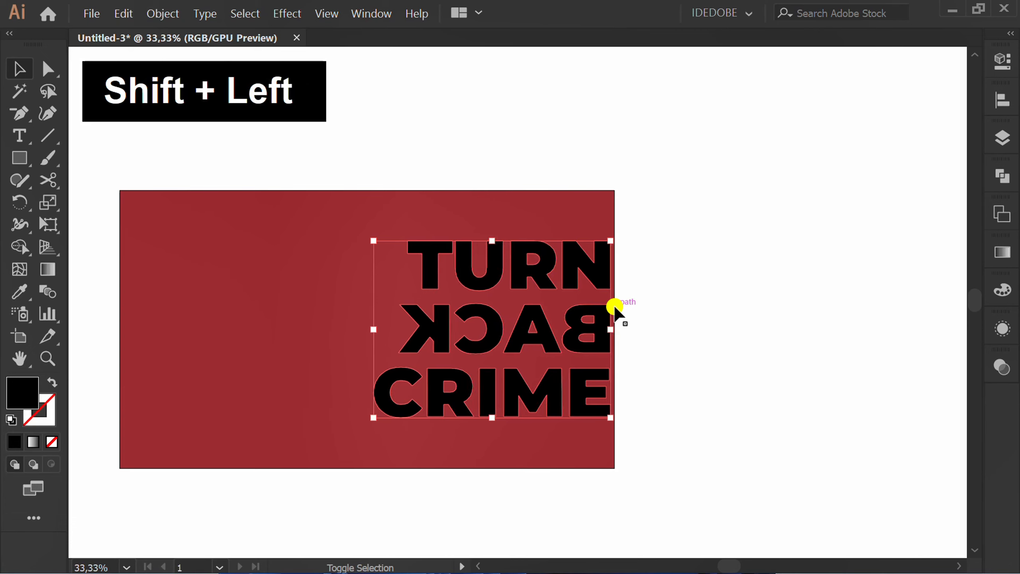
pyautogui.hotkey('shift', 'Left')
pyautogui.hotkey('shift', 'Left')
pyautogui.hotkey('shift', 'Left')
pyautogui.hotkey('shift', 'Left')
pyautogui.hotkey('shift', 'Left')
pyautogui.hotkey('shift', 'Left')
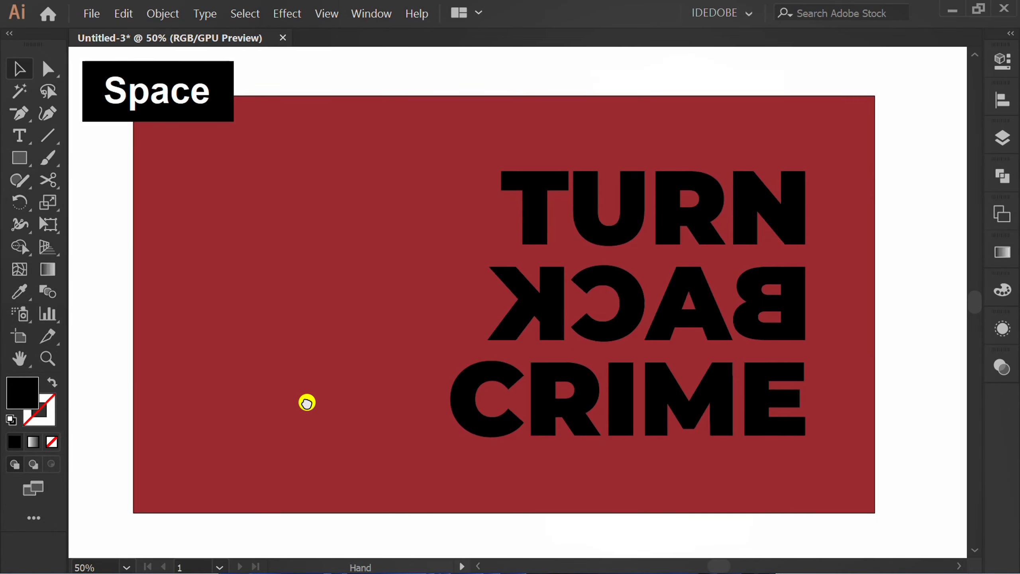
# Enter the group in isolation mode and fill the TURN word with yellow.
pyautogui.click(637, 308)
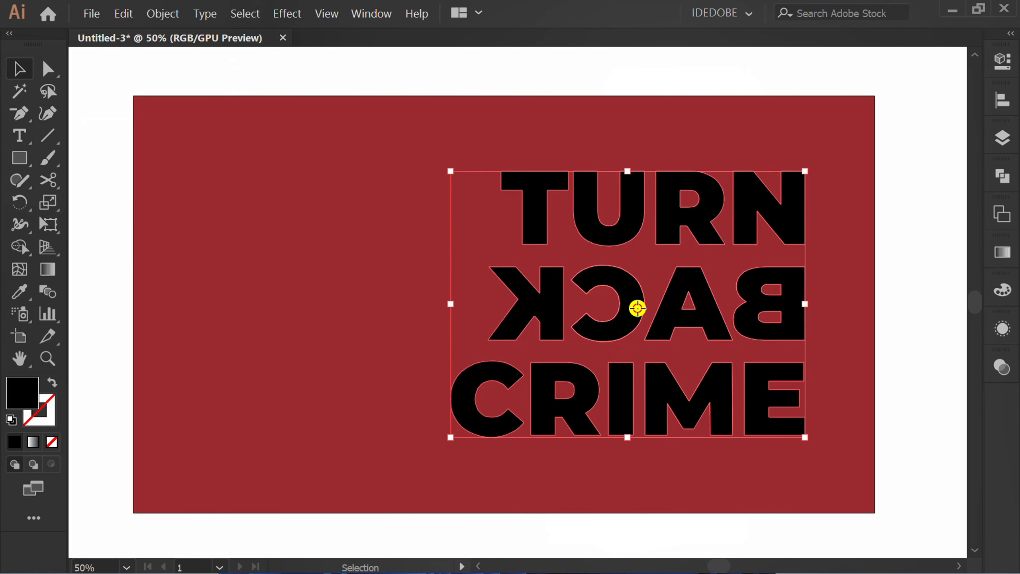
pyautogui.doubleClick(637, 308)
pyautogui.click(485, 241)
pyautogui.click(1003, 60)
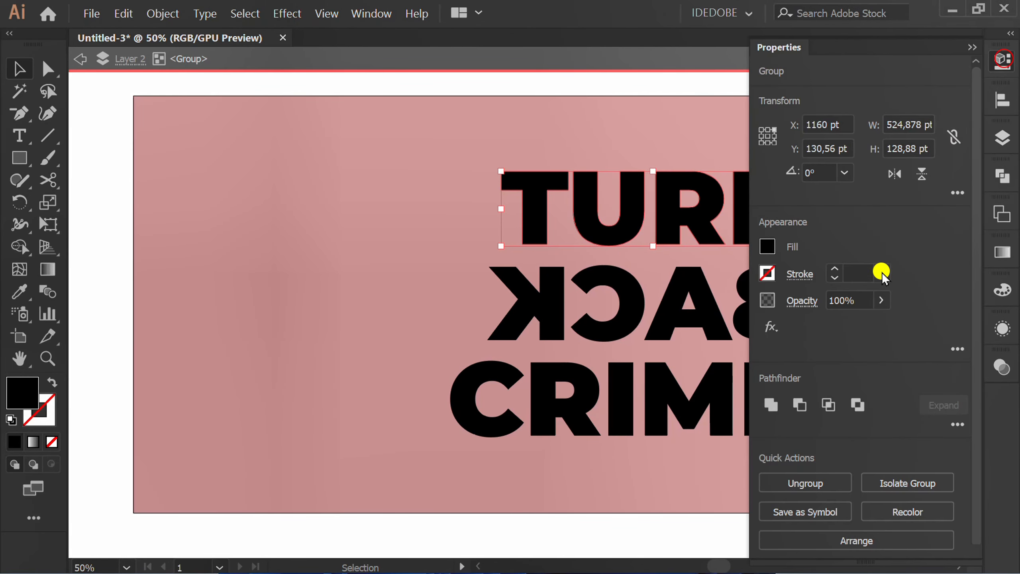
pyautogui.click(767, 246)
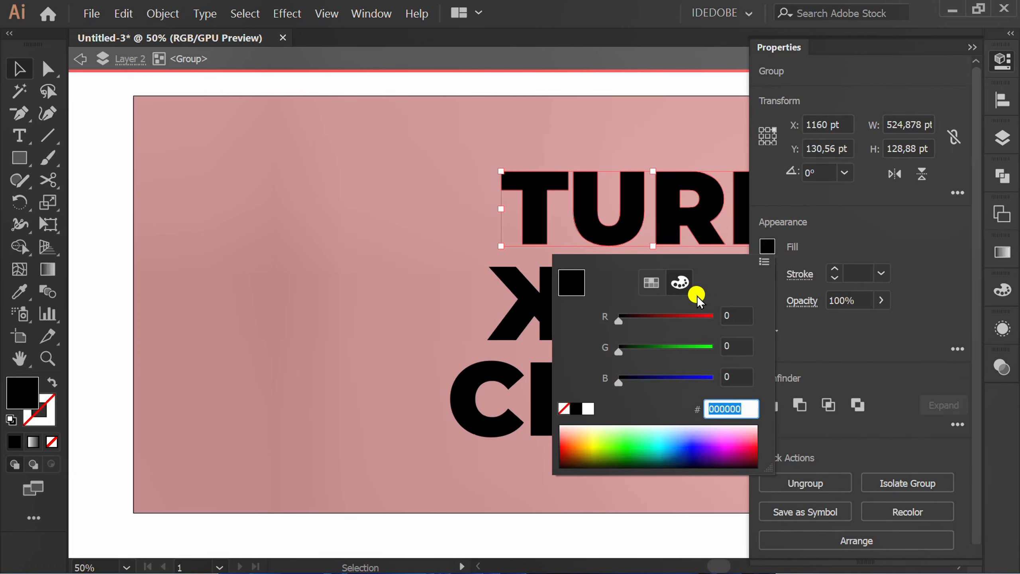
pyautogui.click(653, 283)
pyautogui.click(564, 326)
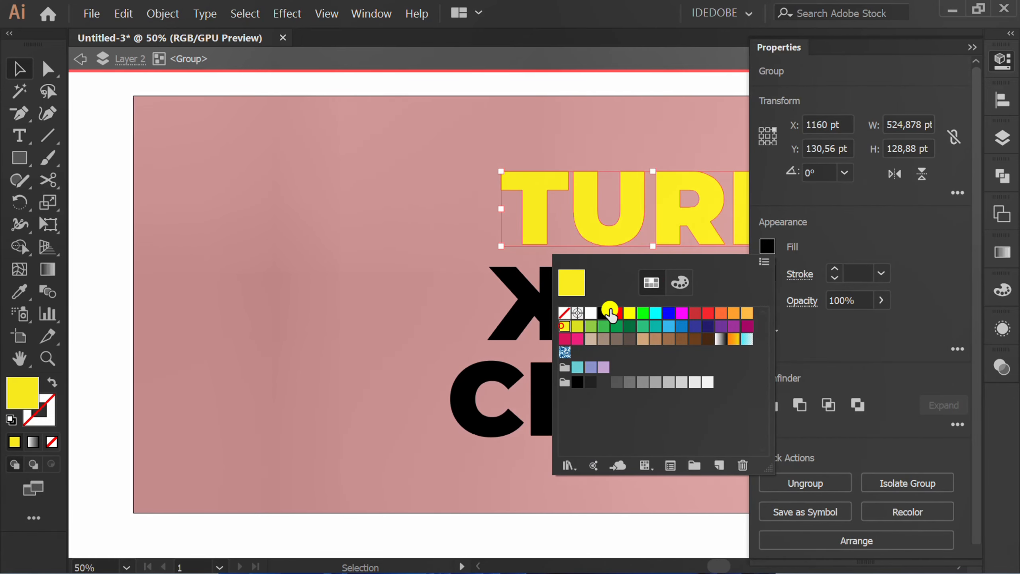
pyautogui.click(881, 204)
pyautogui.click(434, 262)
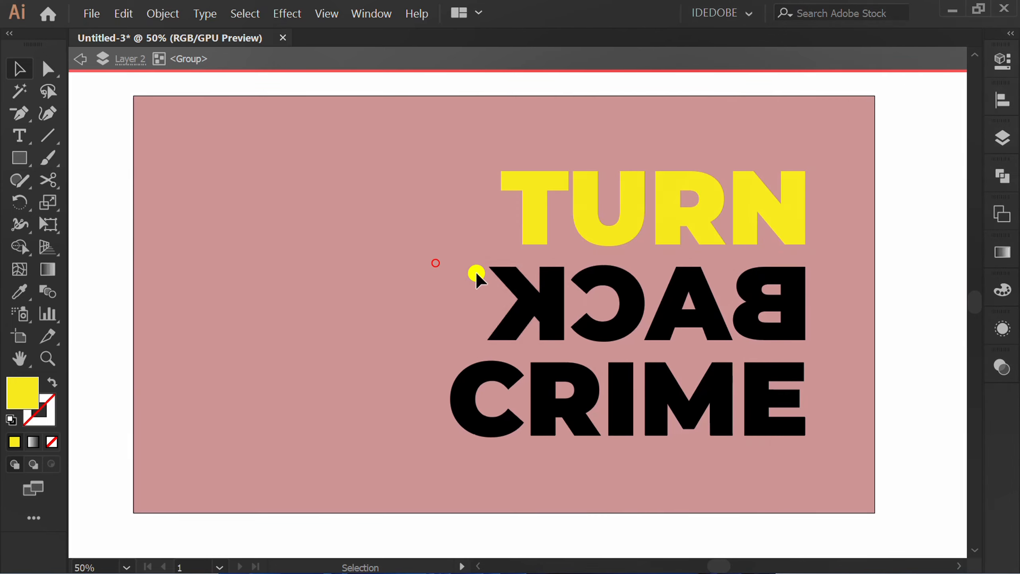
# Fill the flipped BACK word with the same yellow swatch.
pyautogui.click(825, 268)
pyautogui.click(528, 319)
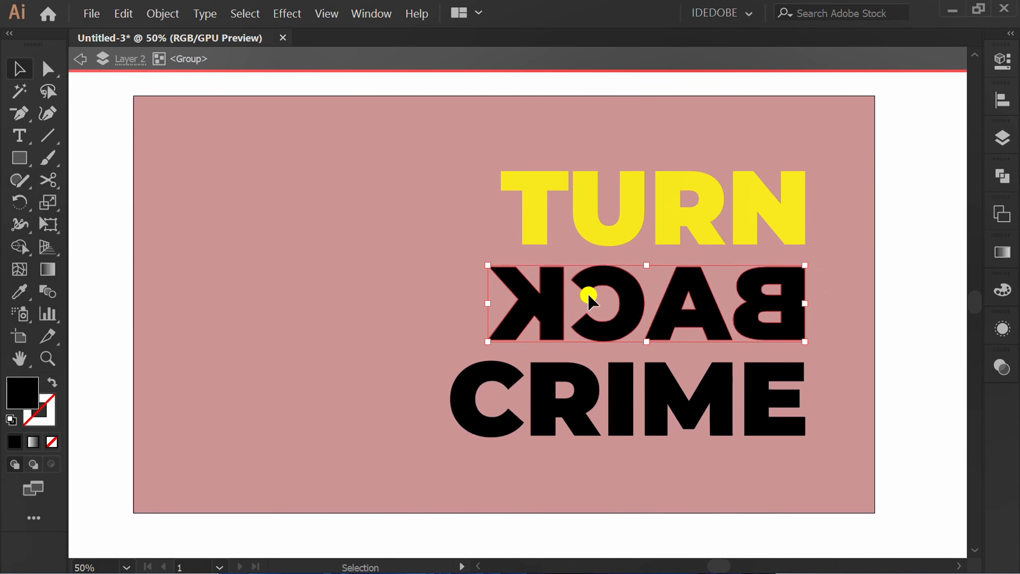
pyautogui.click(1001, 60)
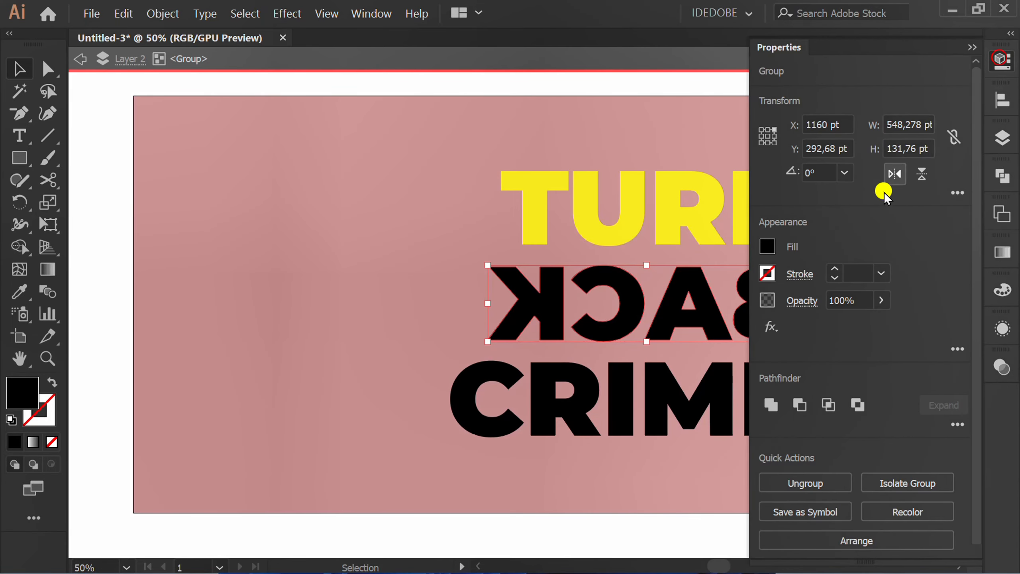
pyautogui.click(768, 245)
pyautogui.click(591, 312)
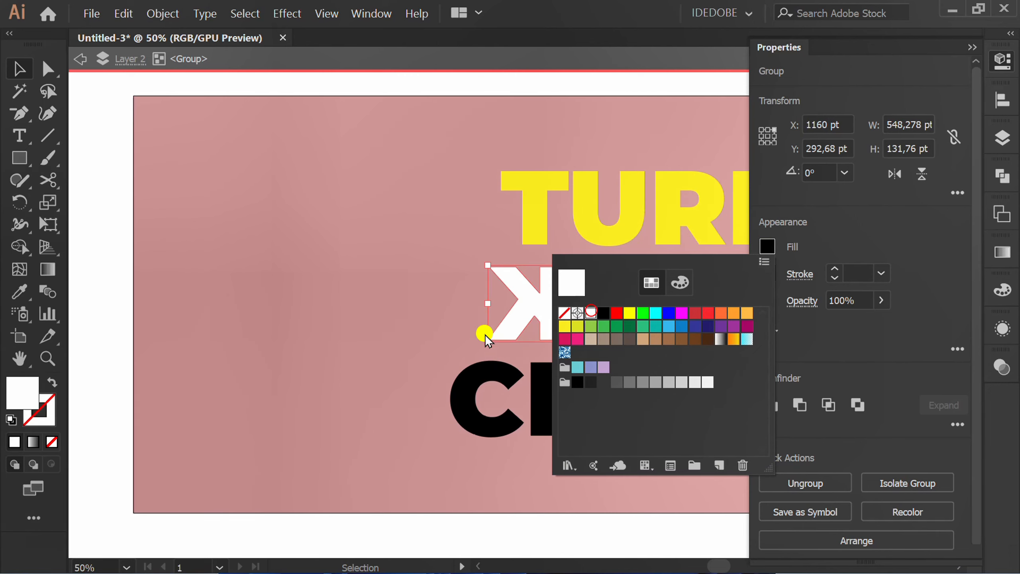
pyautogui.click(567, 326)
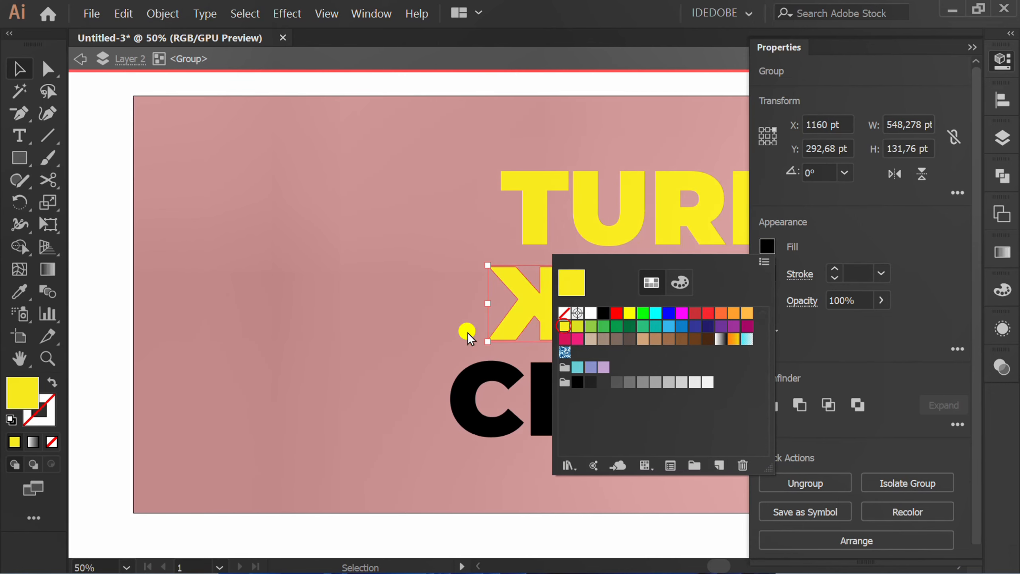
pyautogui.press('Escape')
# Fill the CRIME word with white and exit isolation mode.
pyautogui.click(344, 401)
pyautogui.click(829, 381)
pyautogui.click(557, 400)
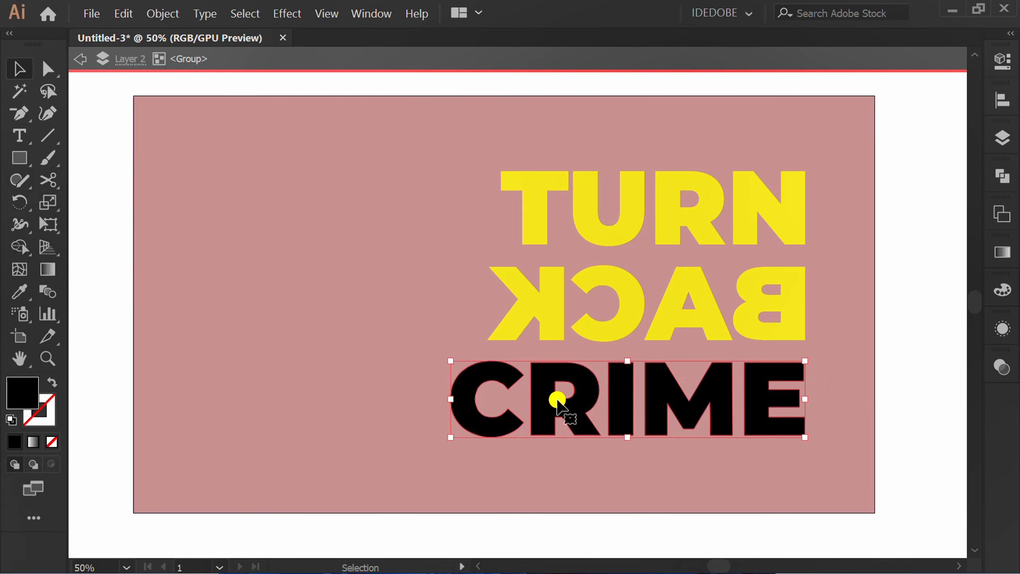
pyautogui.click(1003, 61)
pyautogui.click(764, 248)
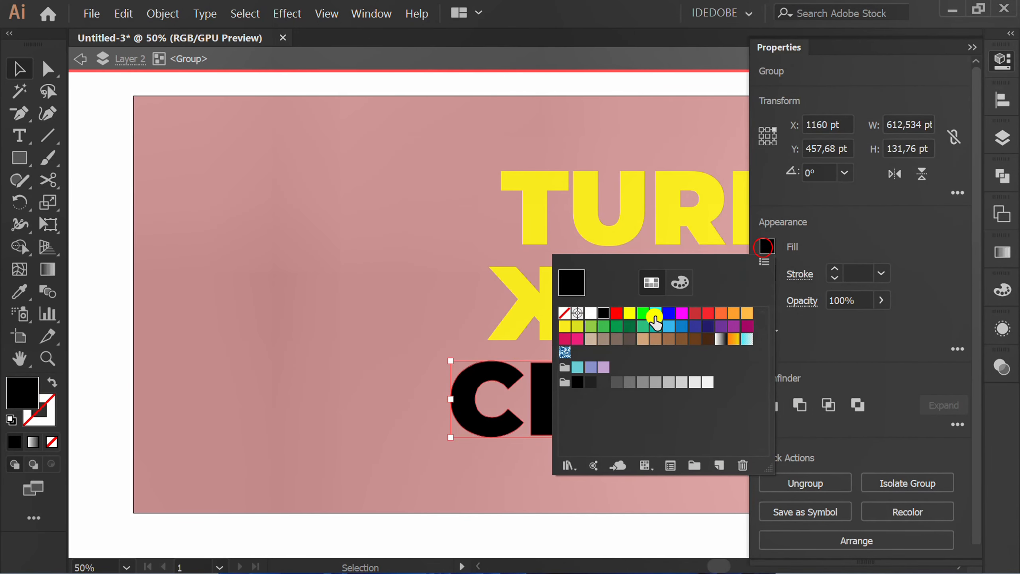
pyautogui.click(589, 313)
pyautogui.click(365, 312)
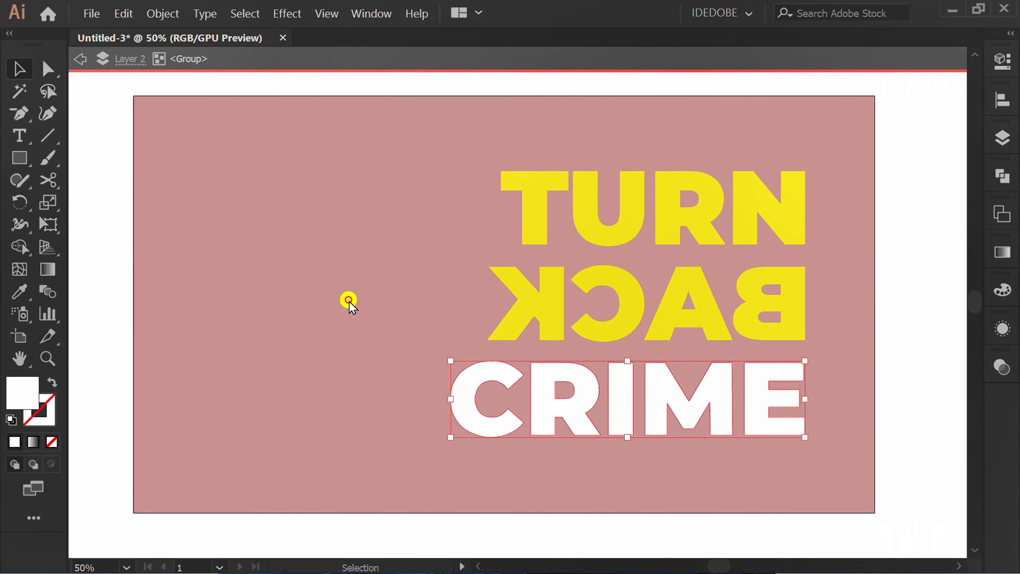
pyautogui.click(349, 301)
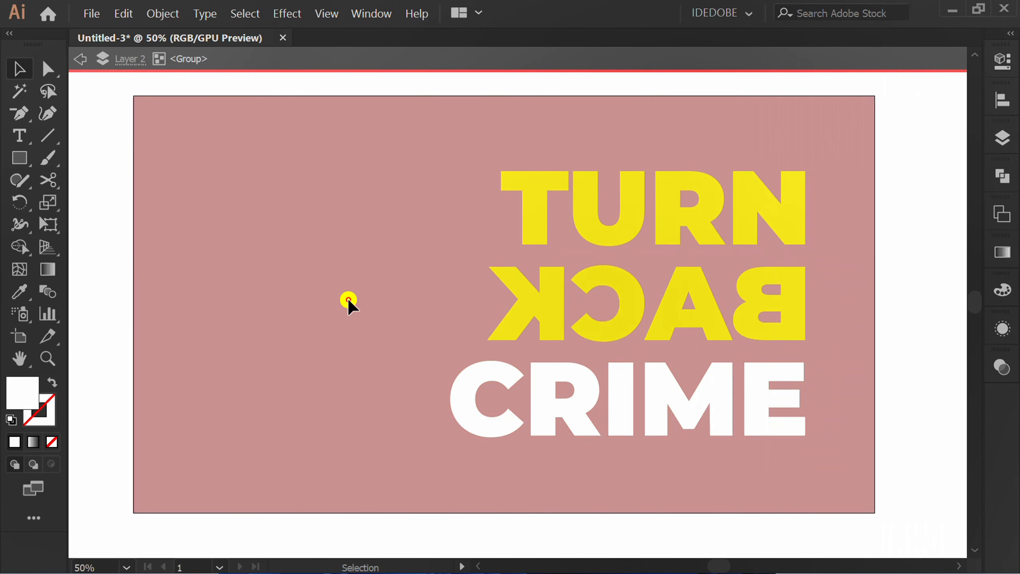
pyautogui.click(82, 59)
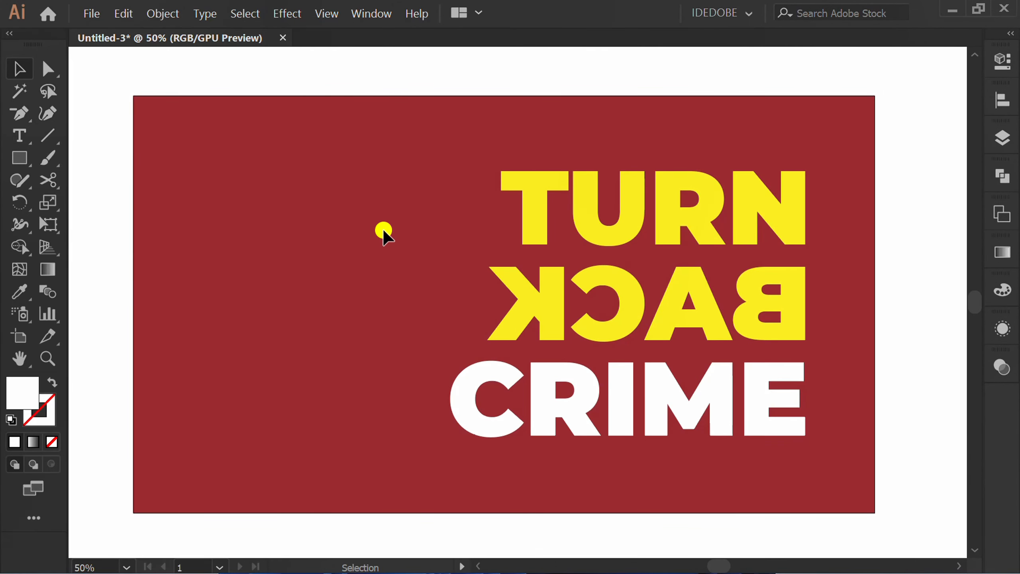
# Draw a rectangle covering the whole artboard and fill it with black.
pyautogui.scroll(-1, 389, 229)
pyautogui.moveTo(19, 156); pyautogui.dragTo(103, 154)
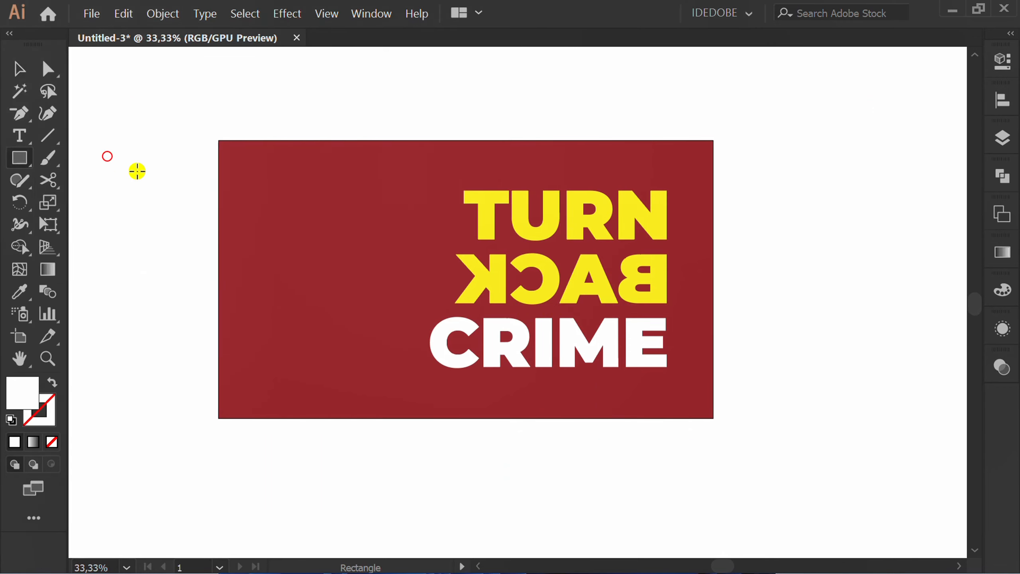
pyautogui.moveTo(218, 141); pyautogui.dragTo(713, 418)
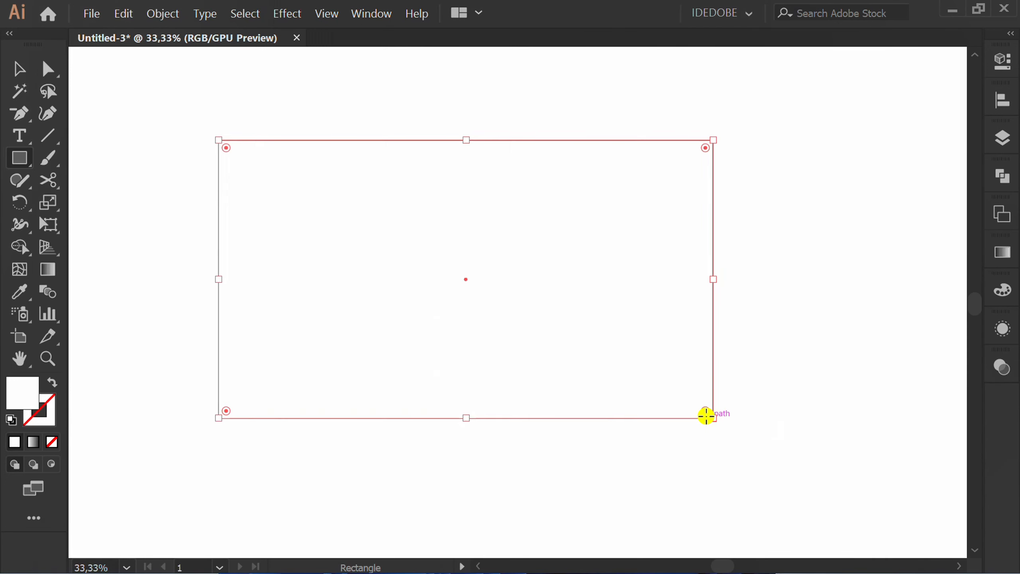
pyautogui.click(1002, 60)
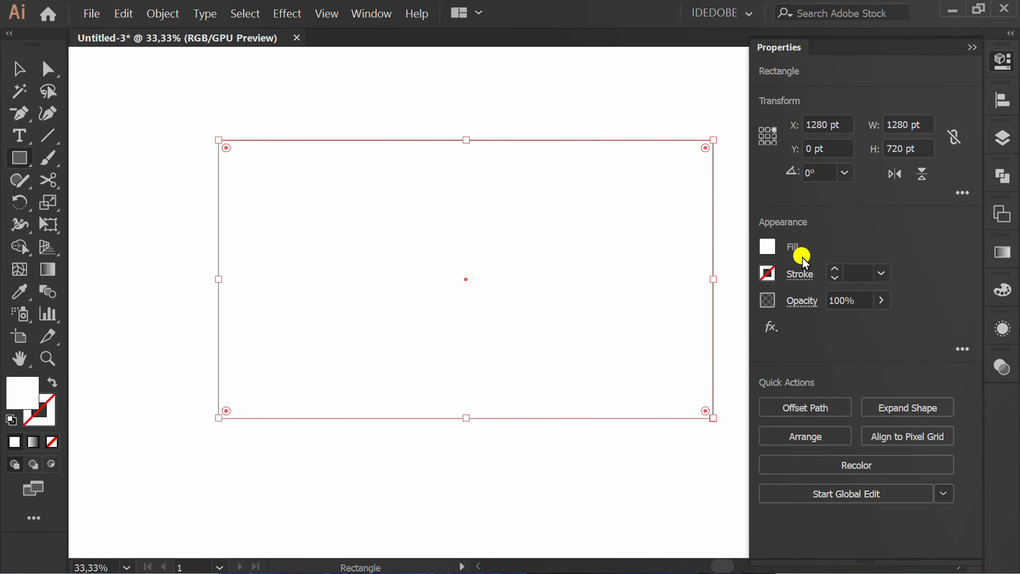
pyautogui.click(768, 245)
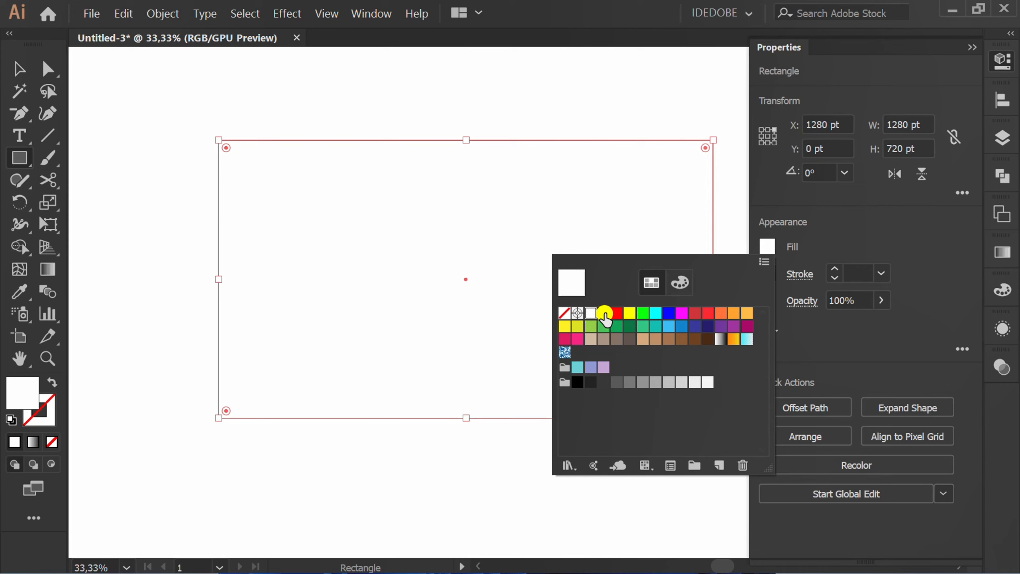
pyautogui.click(605, 313)
pyautogui.click(903, 227)
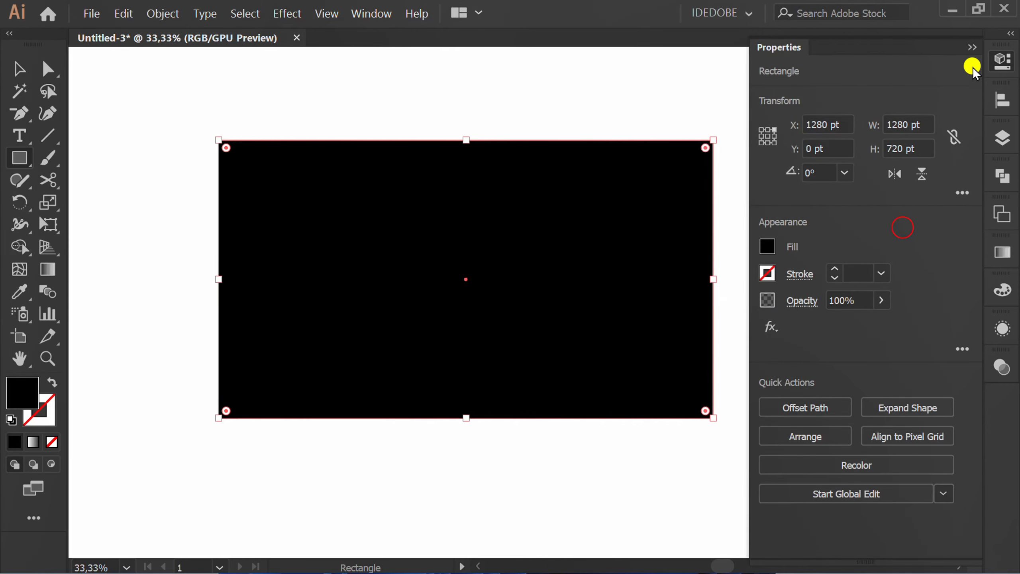
pyautogui.click(972, 47)
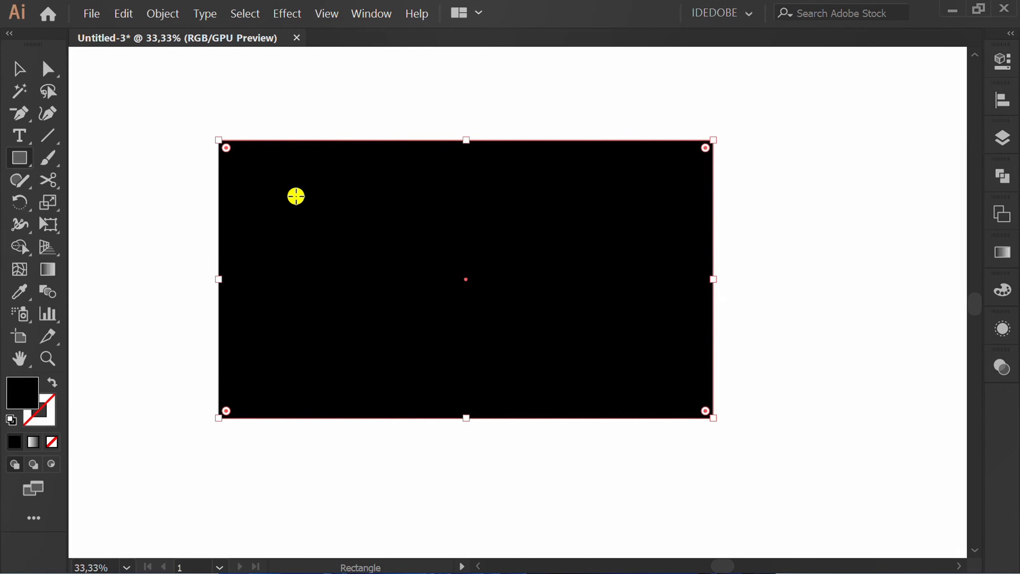
# Send the black rectangle to the back behind the lettering.
pyautogui.rightClick(296, 196)
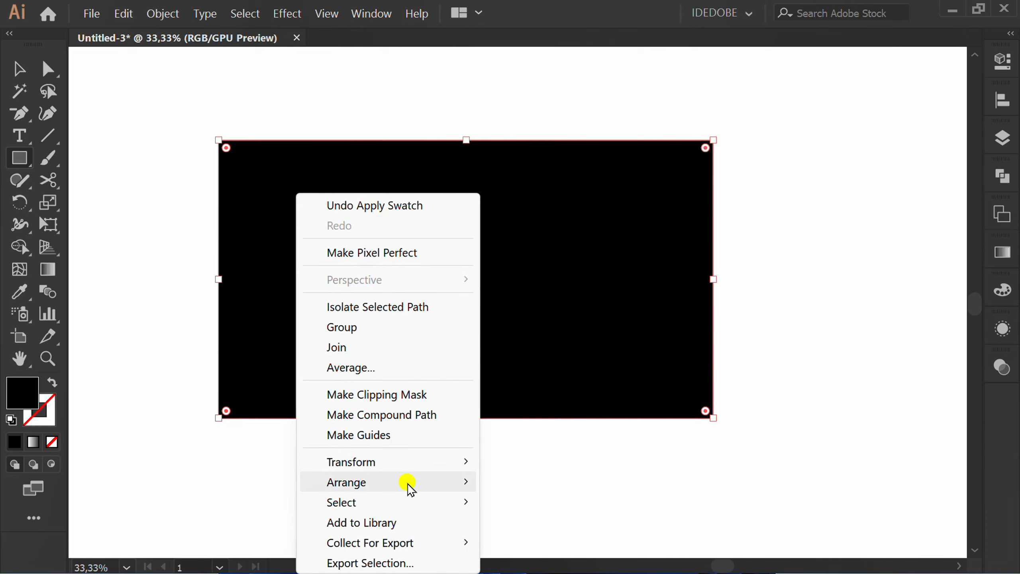
pyautogui.moveTo(409, 482)
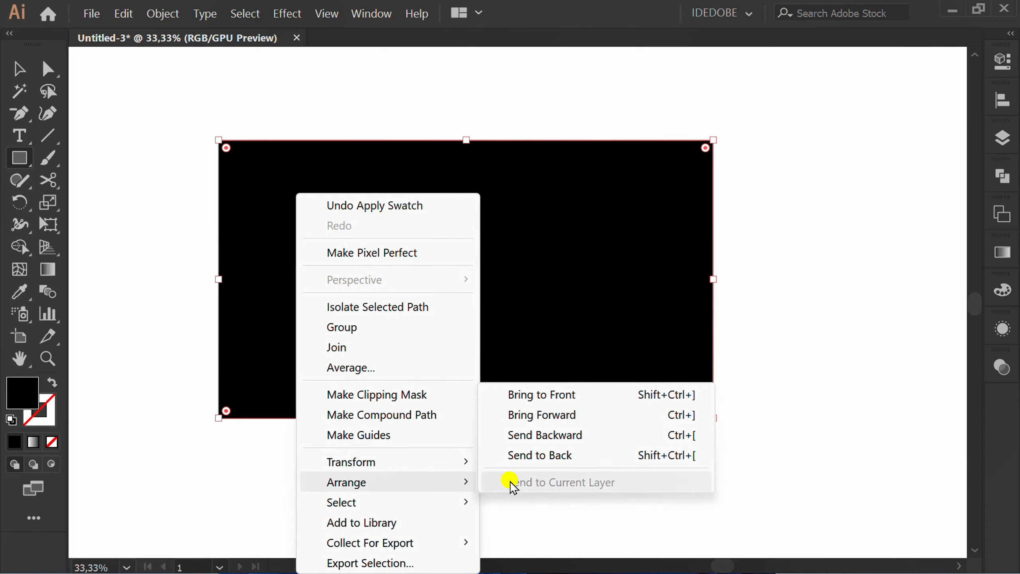
pyautogui.click(590, 459)
pyautogui.press('v')
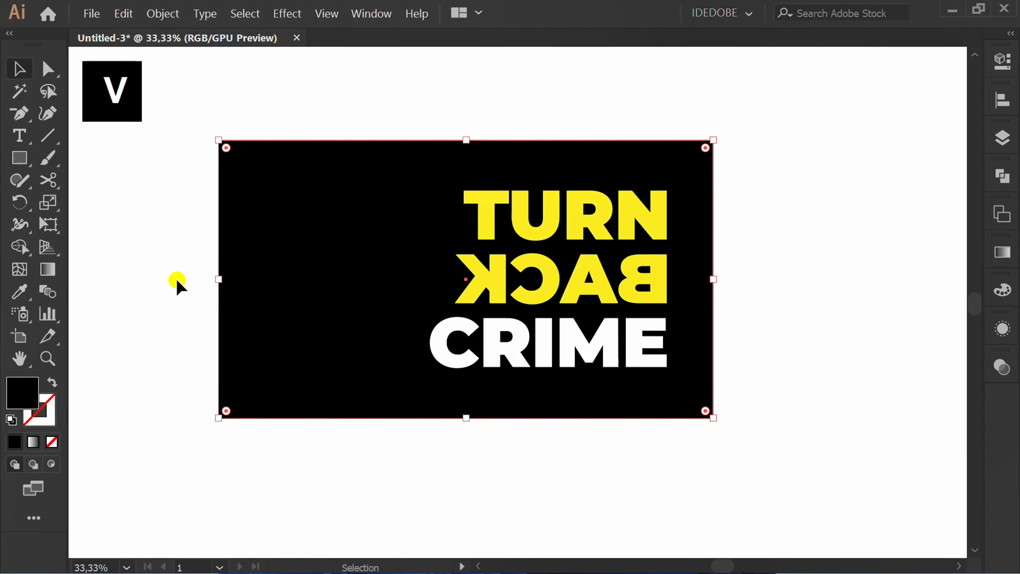
pyautogui.click(173, 279)
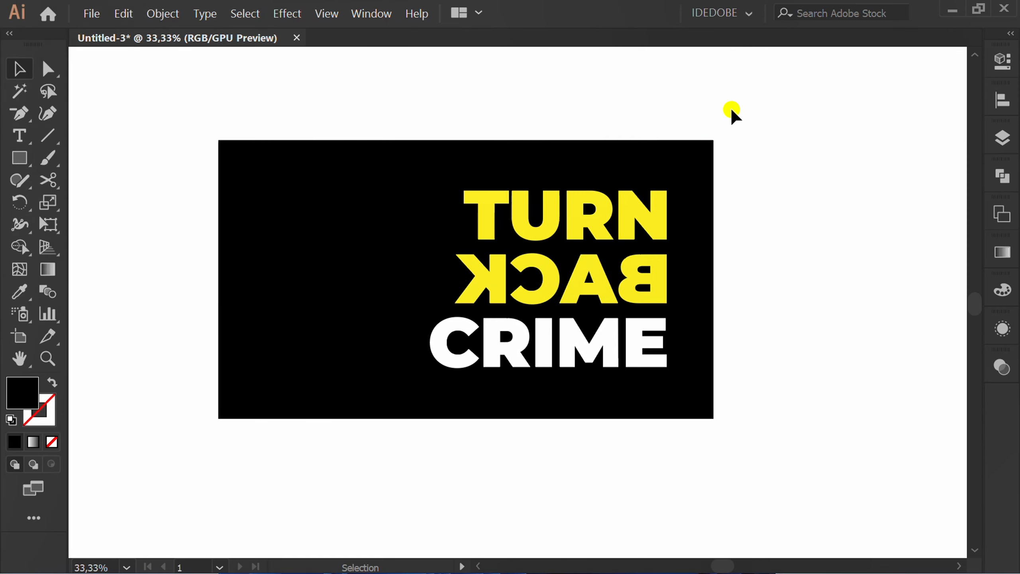
# Select the black rectangle and all the lettering and group them together.
pyautogui.moveTo(758, 97); pyautogui.dragTo(508, 324)
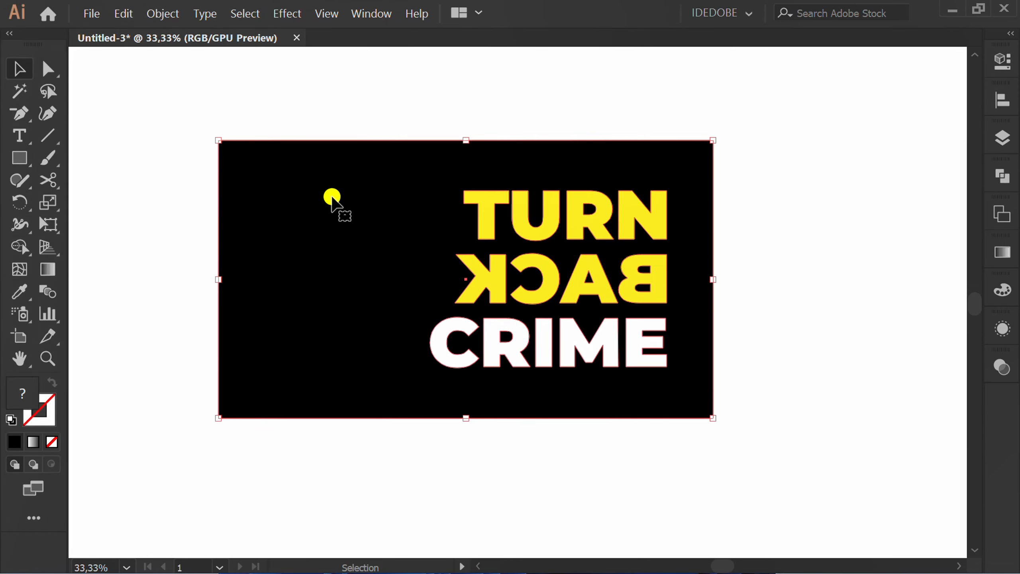
pyautogui.rightClick(313, 177)
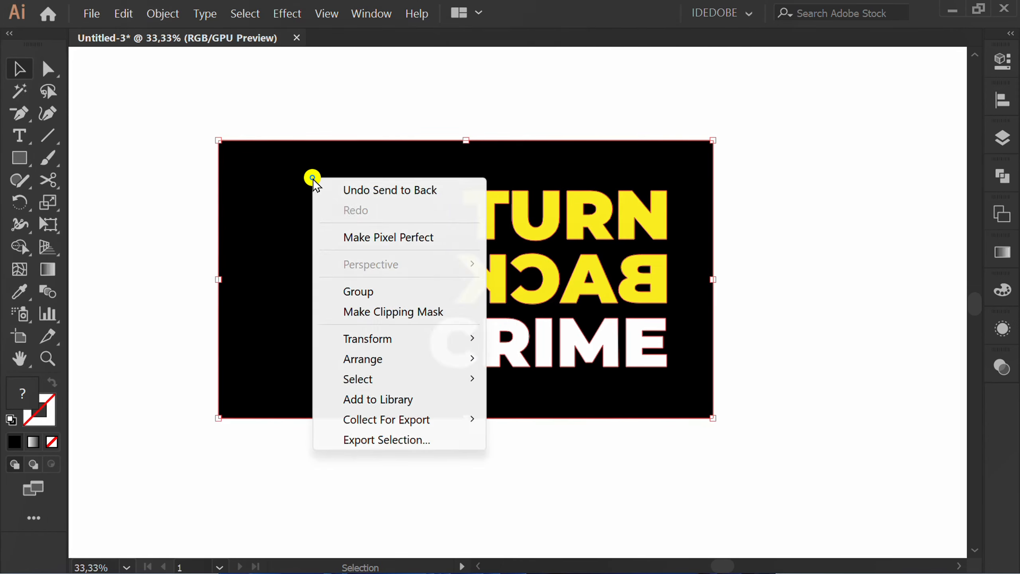
pyautogui.click(425, 292)
pyautogui.click(448, 463)
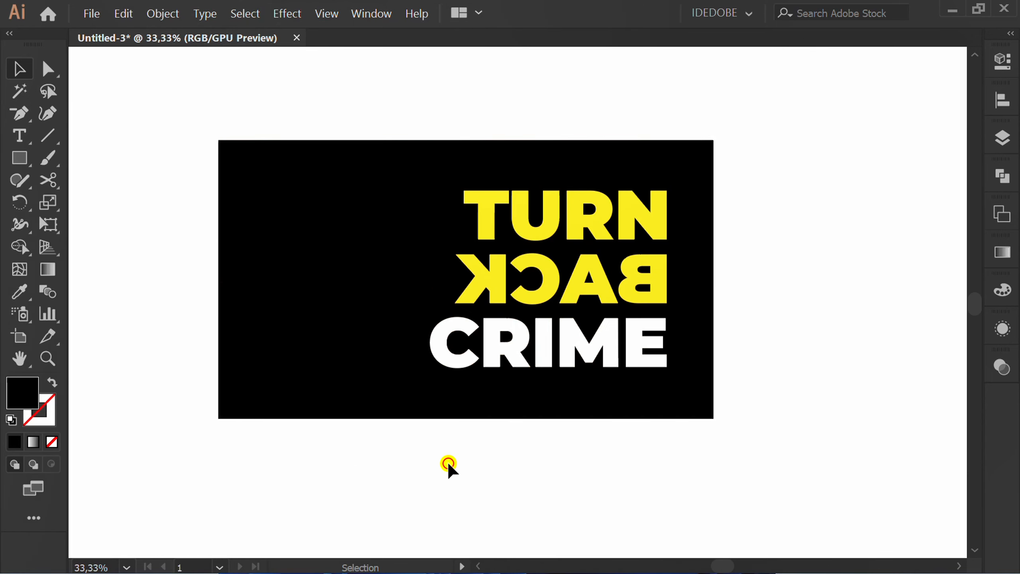
# Place the Texture9 grunge image from the Grunge Textures folder, sizing it over the artboard.
pyautogui.click(92, 13)
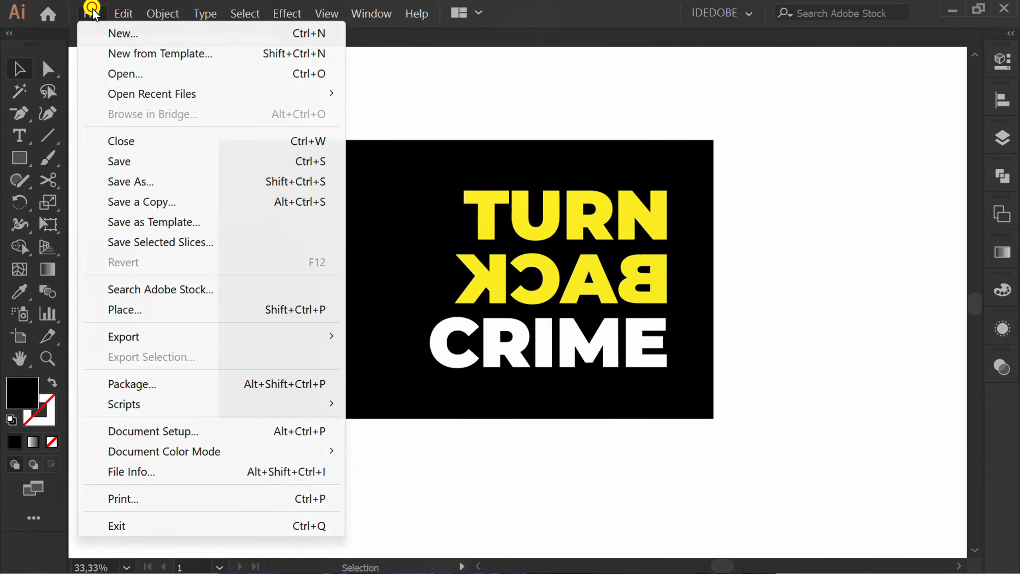
pyautogui.click(155, 310)
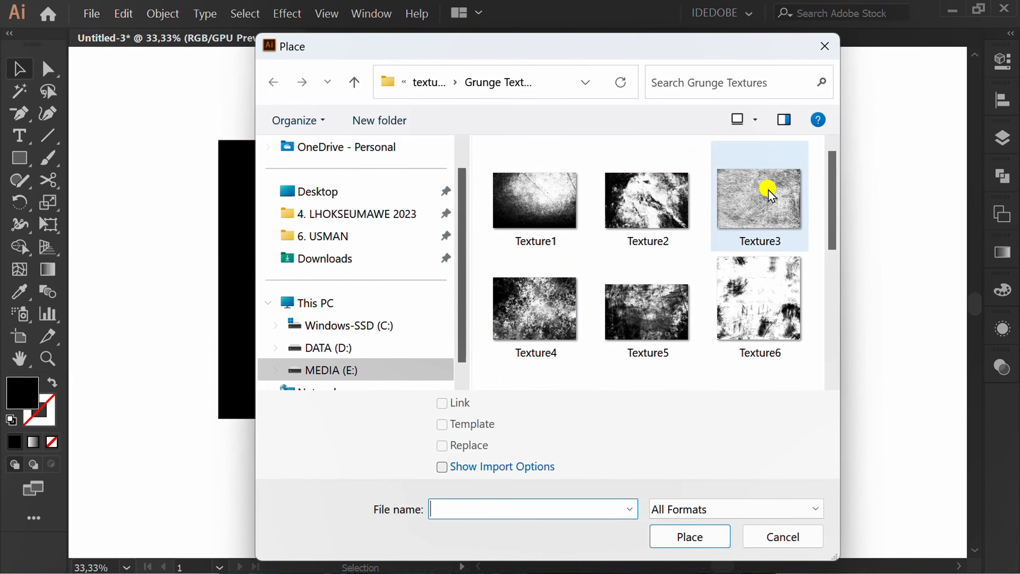
pyautogui.scroll(-5, 767, 194)
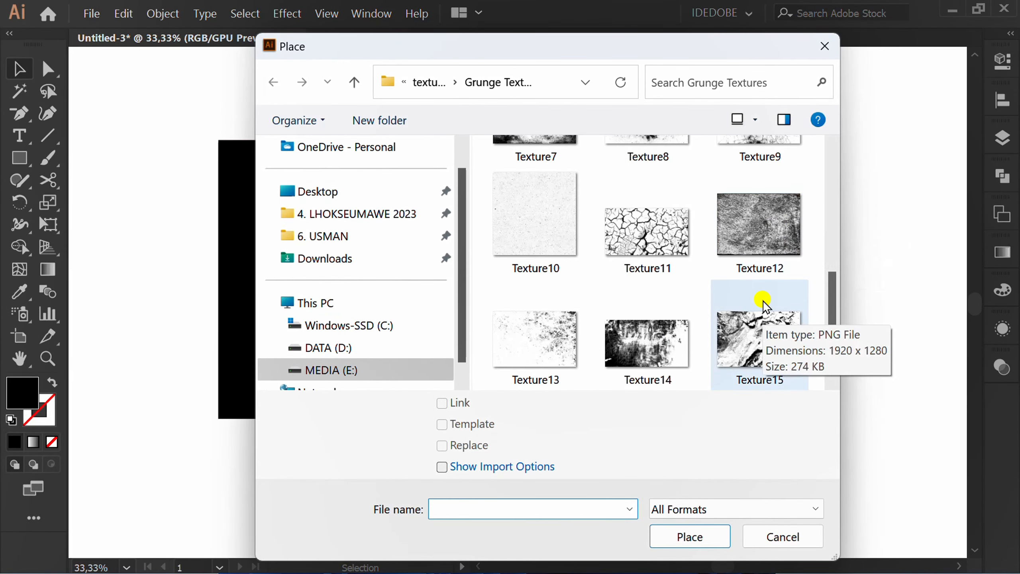
pyautogui.scroll(2, 761, 295)
pyautogui.click(768, 193)
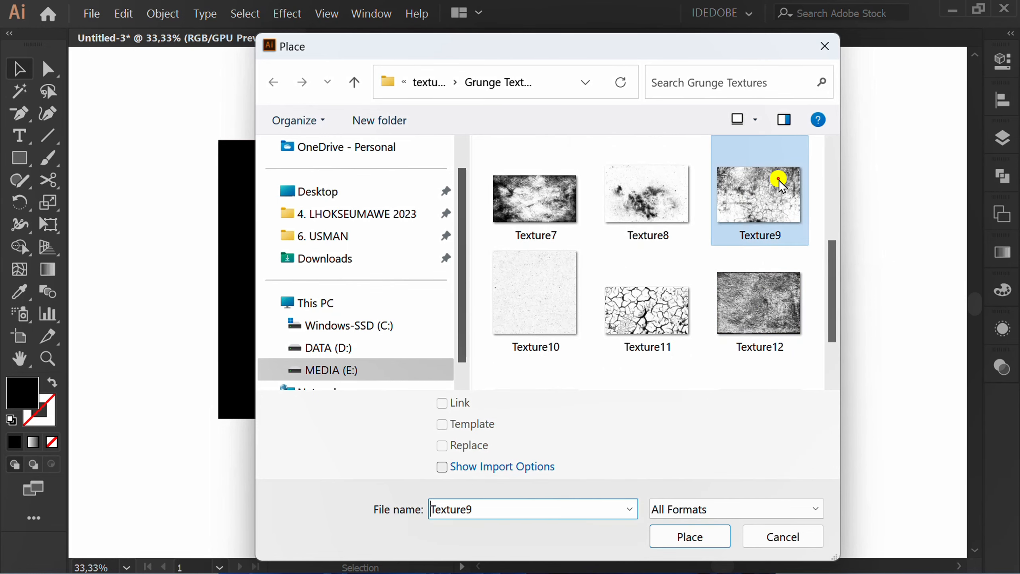
pyautogui.click(690, 537)
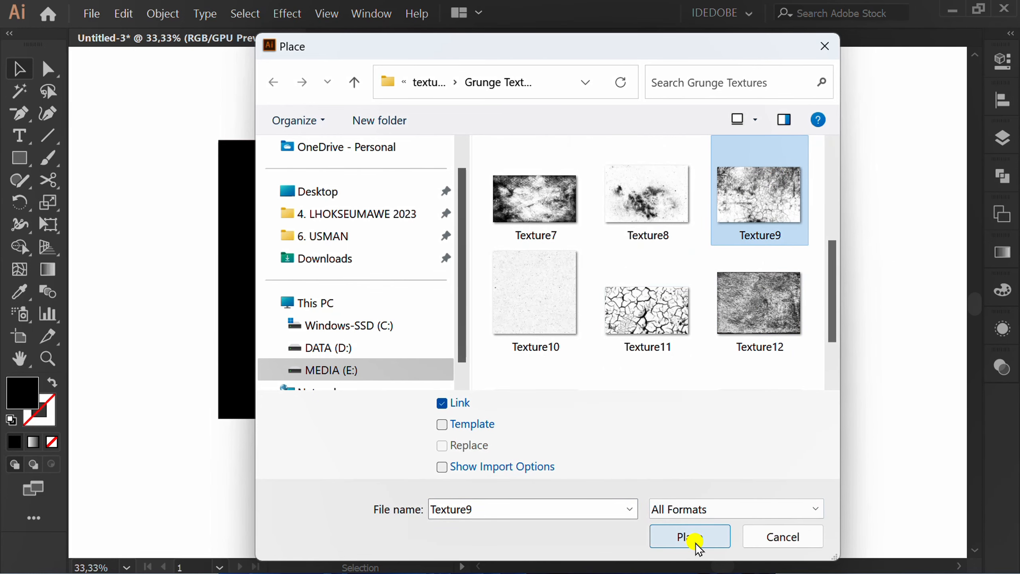
pyautogui.keyDown('alt'); pyautogui.scroll(-2, 590, 341); pyautogui.keyUp('alt')
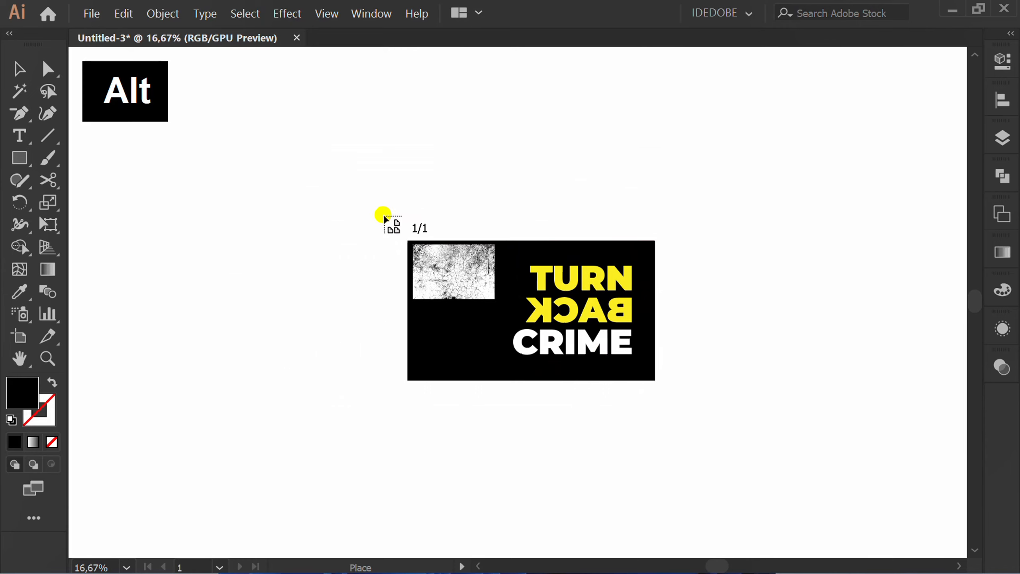
pyautogui.moveTo(383, 215); pyautogui.dragTo(683, 411)
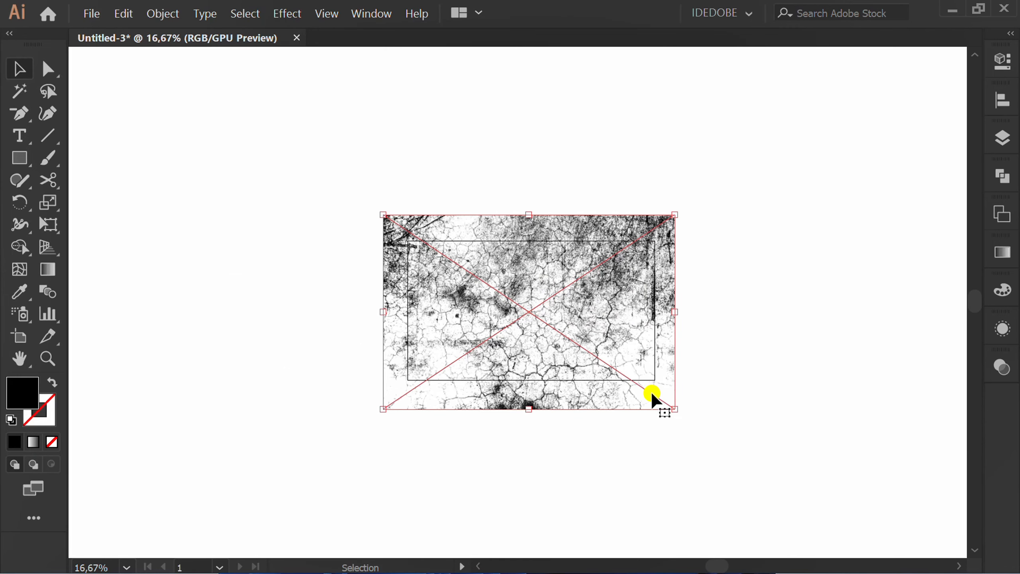
pyautogui.press('v')
# Copy the placed texture and move it aside off the artboard.
pyautogui.keyDown('alt'); pyautogui.scroll(1, 549, 345); pyautogui.keyUp('alt')
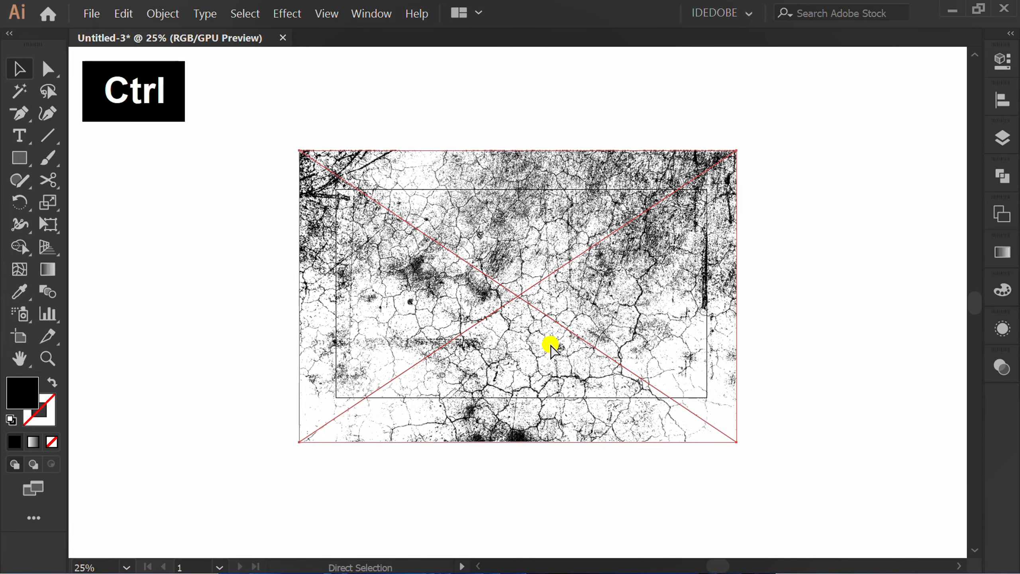
pyautogui.hotkey('ctrl', 'c')
pyautogui.keyDown('alt'); pyautogui.scroll(-1, 550, 346); pyautogui.keyUp('alt')
pyautogui.moveTo(551, 346); pyautogui.dragTo(278, 250)
pyautogui.keyDown('alt'); pyautogui.scroll(1, 526, 330); pyautogui.keyUp('alt')
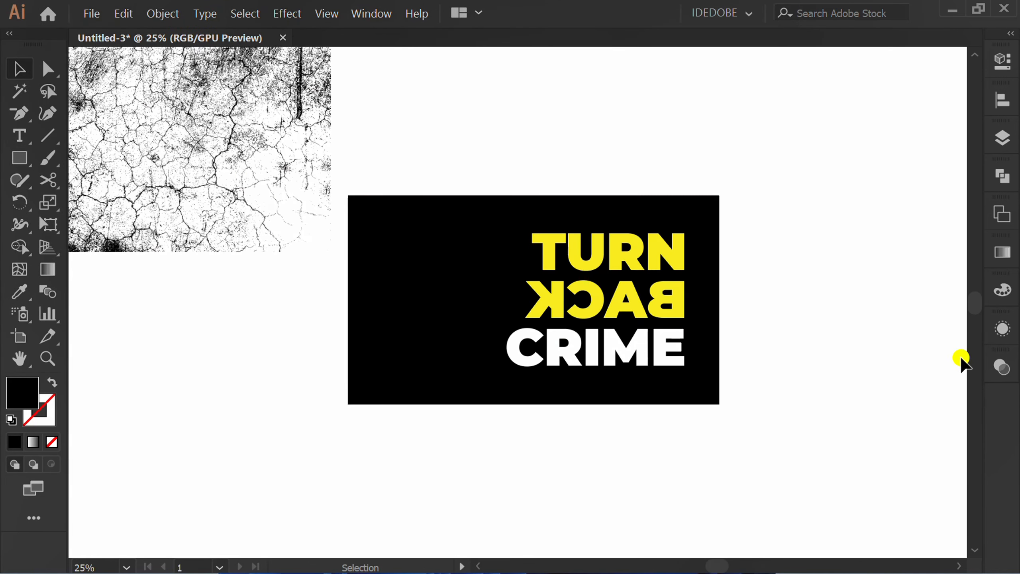
pyautogui.click(1001, 367)
pyautogui.moveTo(907, 356); pyautogui.dragTo(863, 109)
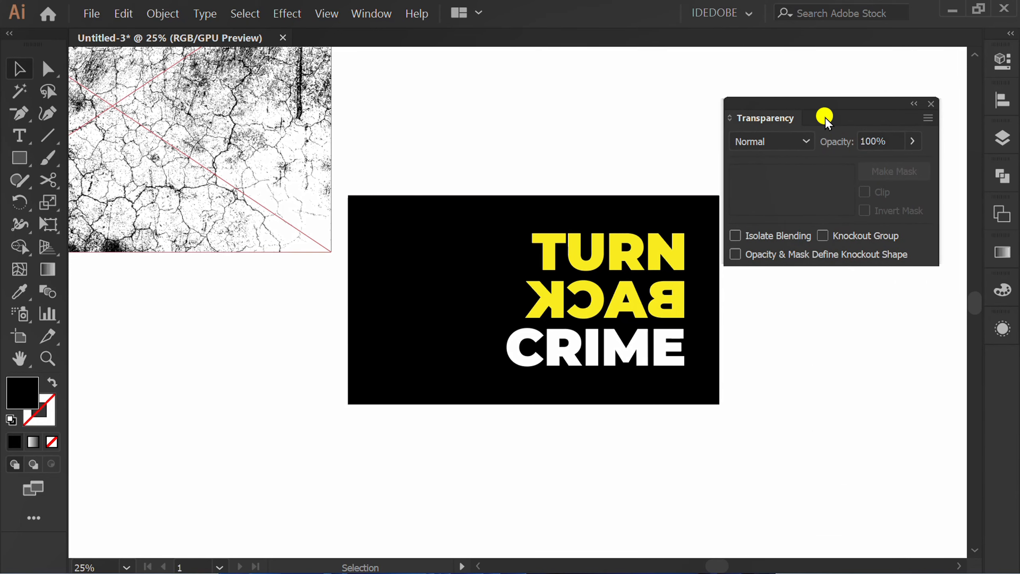
pyautogui.click(930, 105)
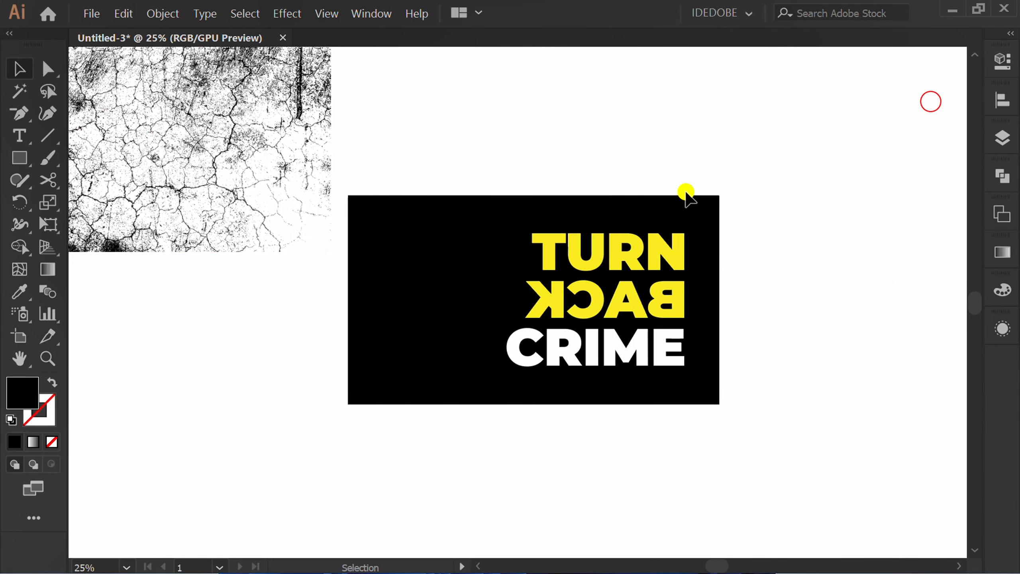
# Open the Transparency panel, select the poster group and make an opacity mask for it.
pyautogui.click(365, 16)
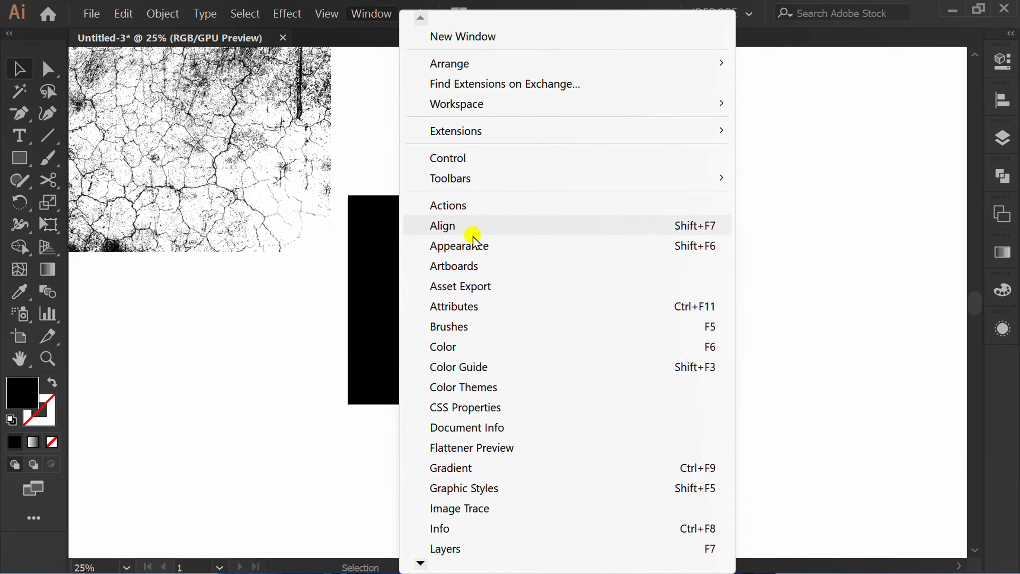
pyautogui.moveTo(419, 564)
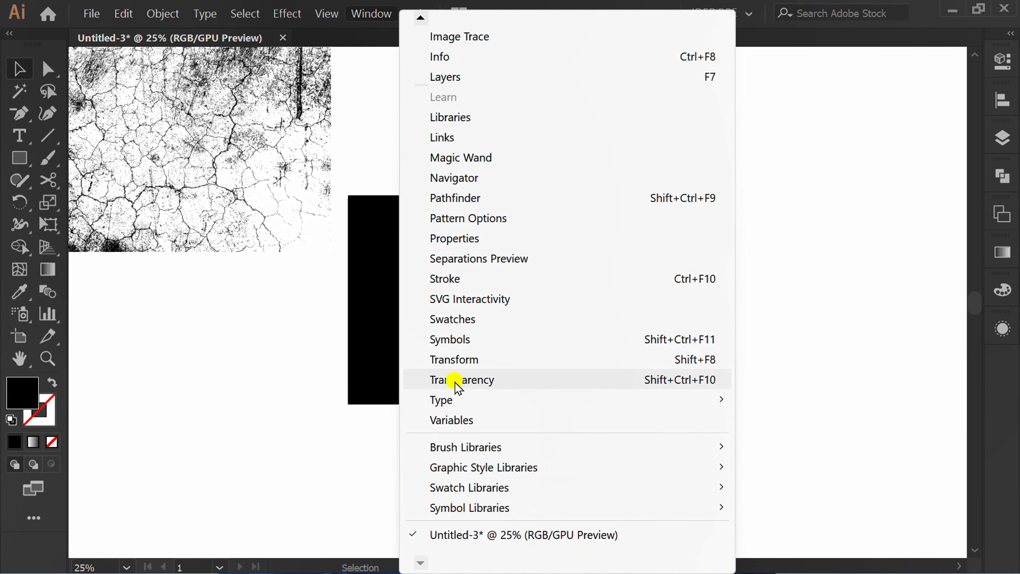
pyautogui.click(510, 380)
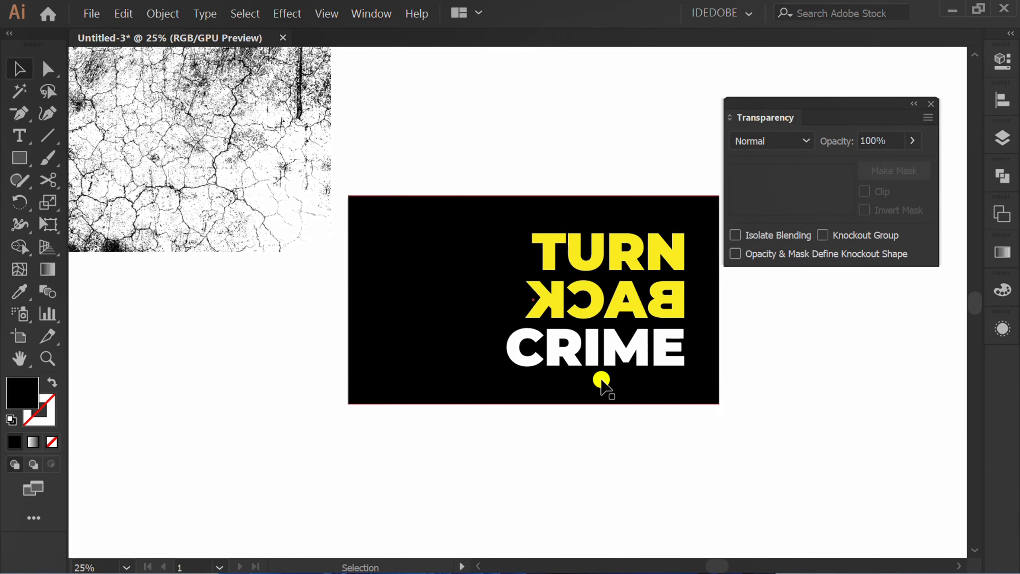
pyautogui.moveTo(833, 103); pyautogui.dragTo(850, 168)
pyautogui.click(640, 460)
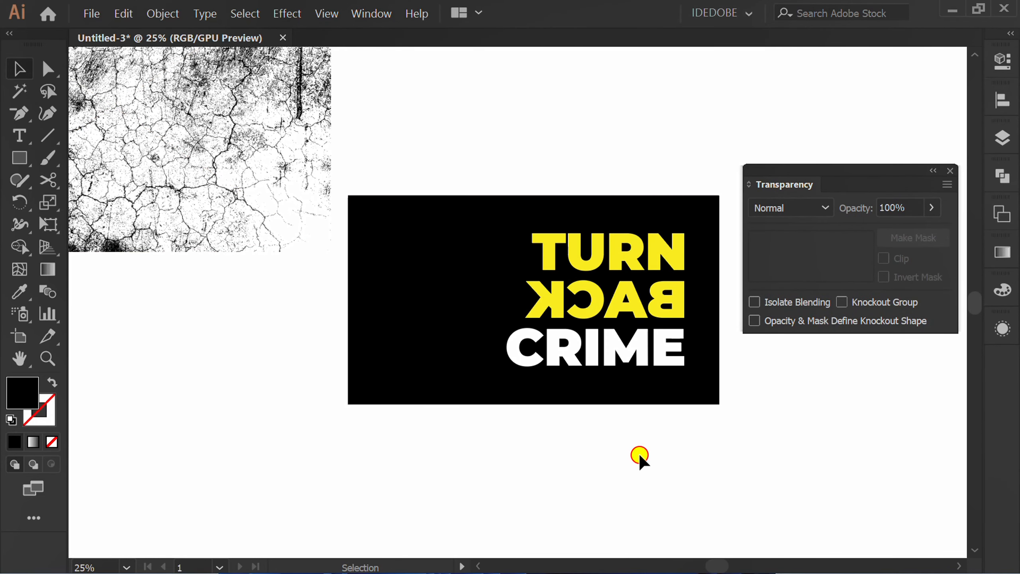
pyautogui.moveTo(667, 150); pyautogui.dragTo(538, 369)
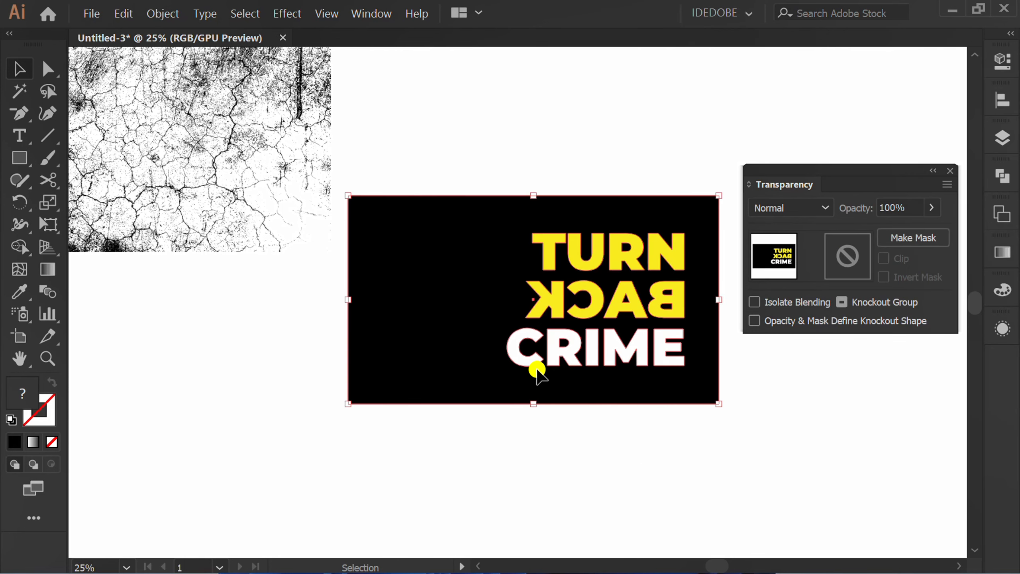
pyautogui.click(912, 237)
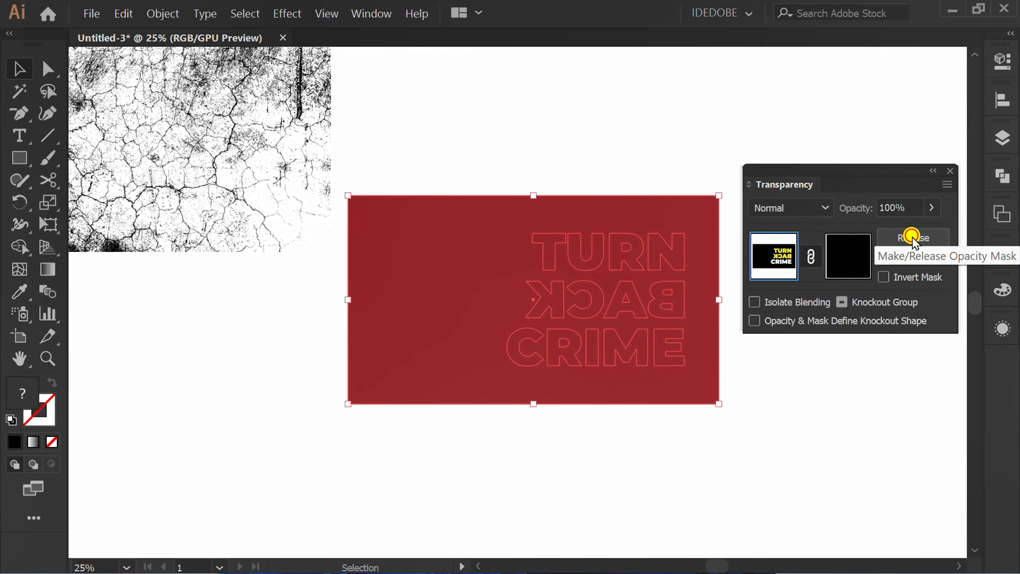
# Edit the opacity mask, paste the copied texture into it and enlarge it to cover the poster.
pyautogui.click(843, 255)
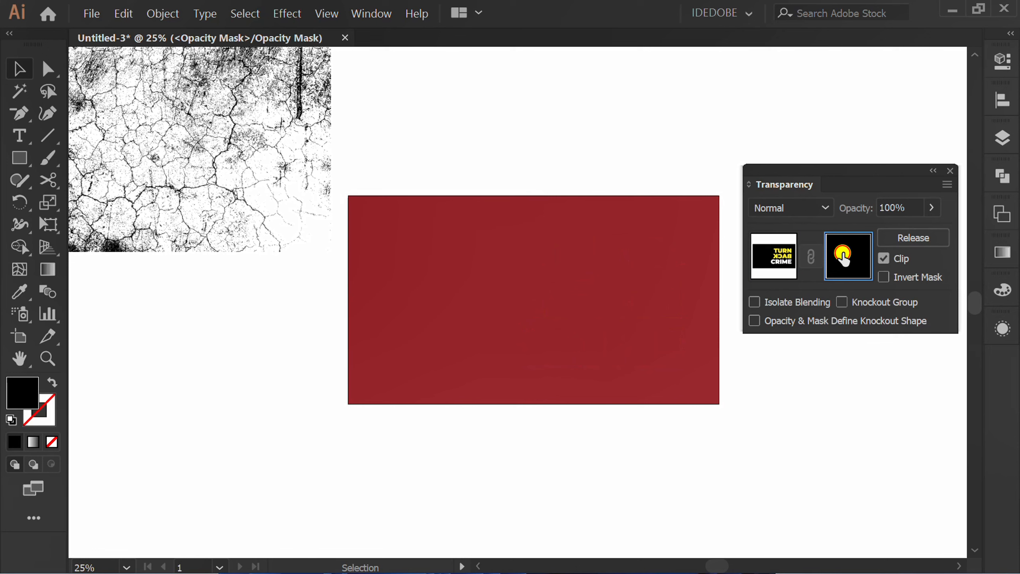
pyautogui.hotkey('ctrl', 'v')
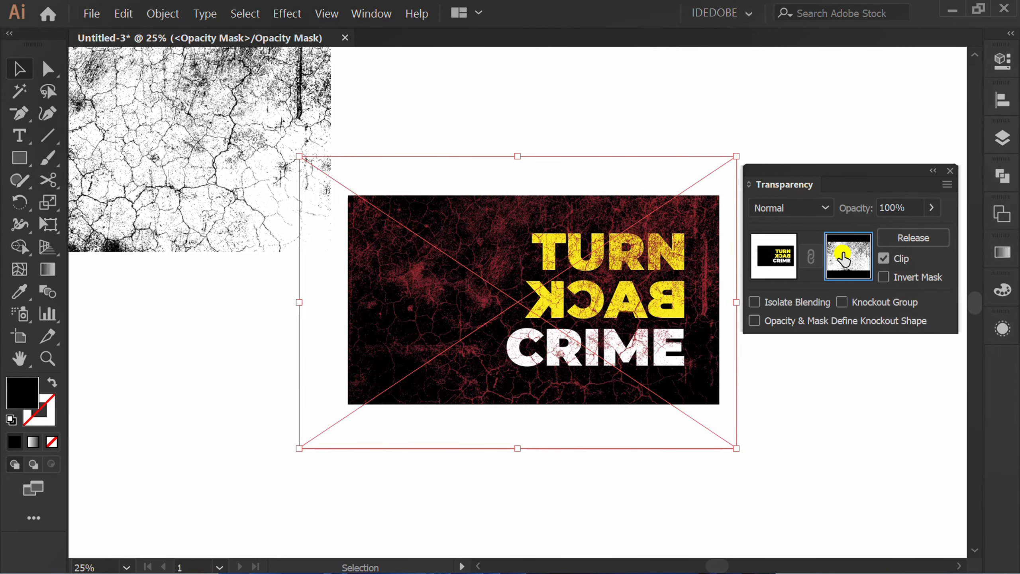
pyautogui.moveTo(409, 376); pyautogui.dragTo(454, 336)
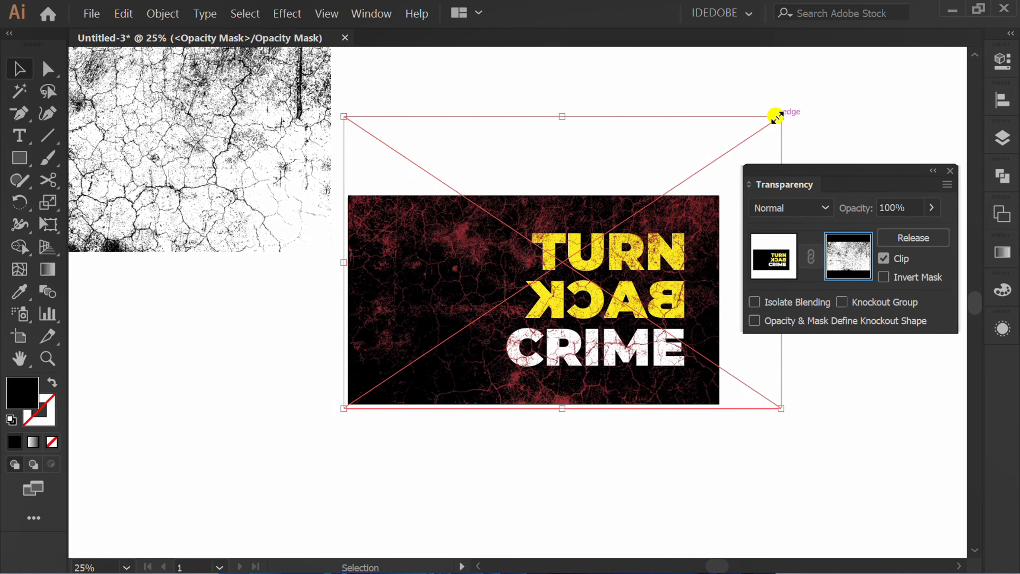
pyautogui.press('shift')
pyautogui.moveTo(778, 115); pyautogui.dragTo(836, 80)
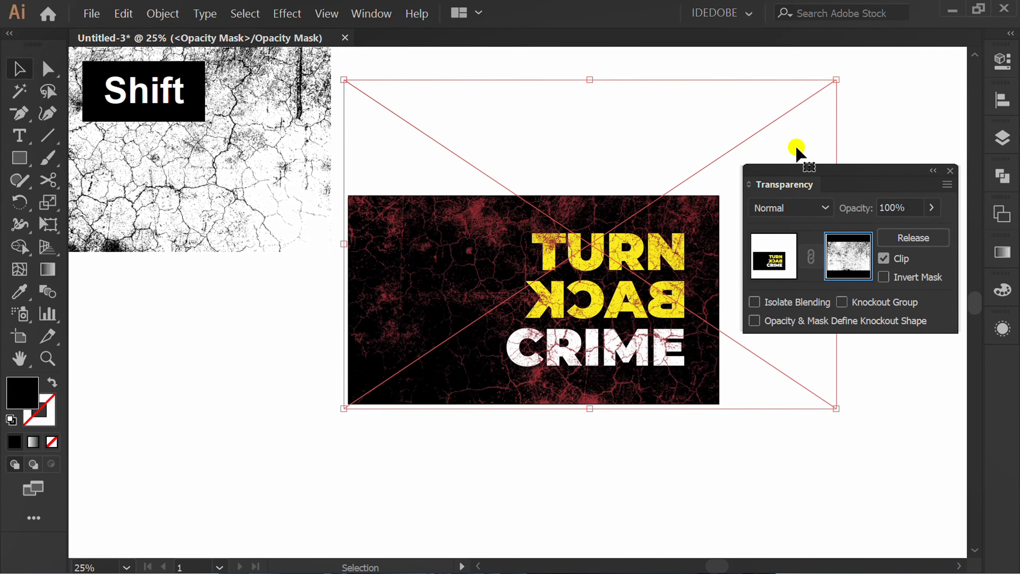
pyautogui.click(763, 261)
pyautogui.click(559, 467)
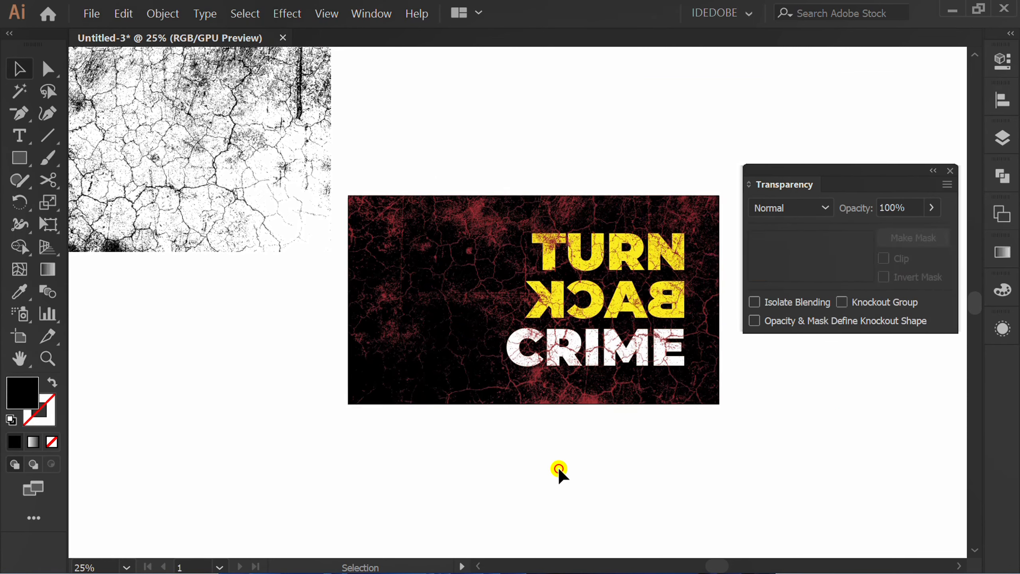
# Delete the spare texture image lying beside the artboard.
pyautogui.moveTo(844, 177); pyautogui.dragTo(986, 353)
pyautogui.keyDown('alt'); pyautogui.scroll(-1, 544, 442); pyautogui.keyUp('alt')
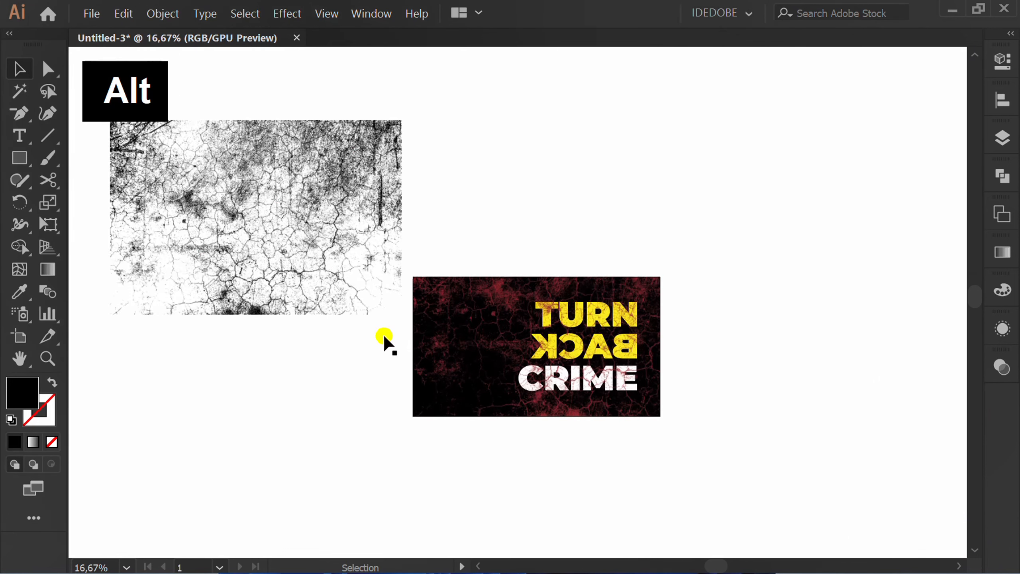
pyautogui.press('Delete')
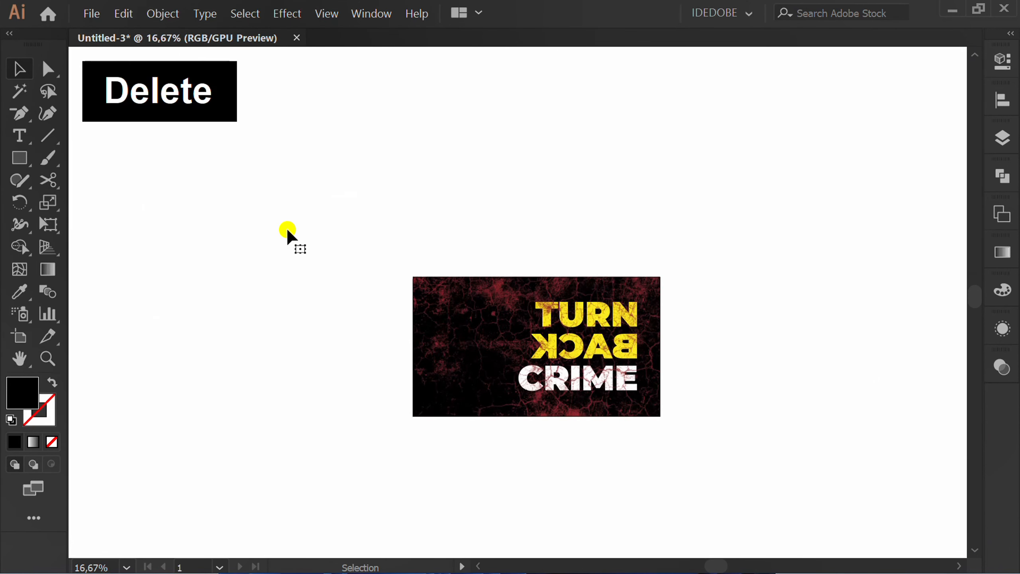
pyautogui.scroll(3, 561, 358)
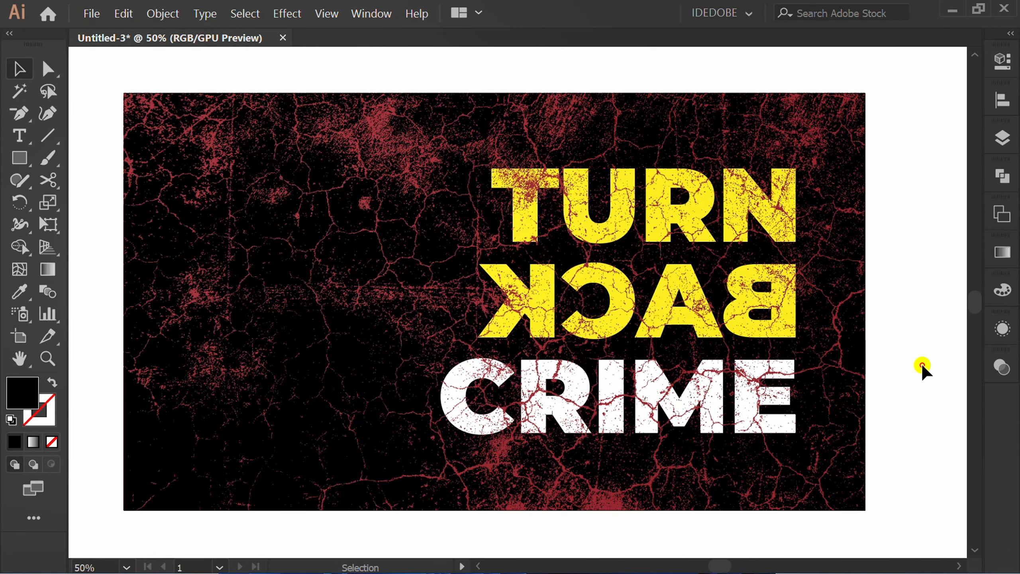